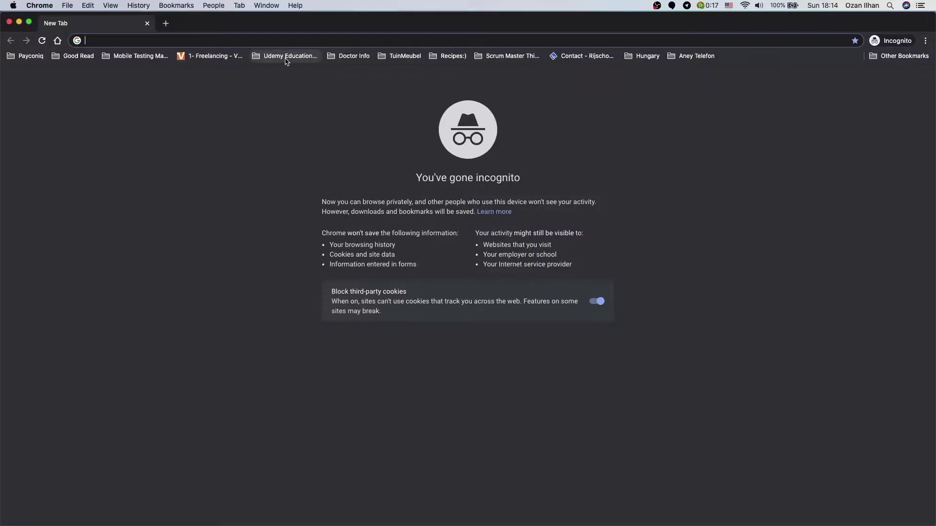
# - Open the miro.com homepage and scroll down to the use-case examples
pyautogui.write('miro.co')
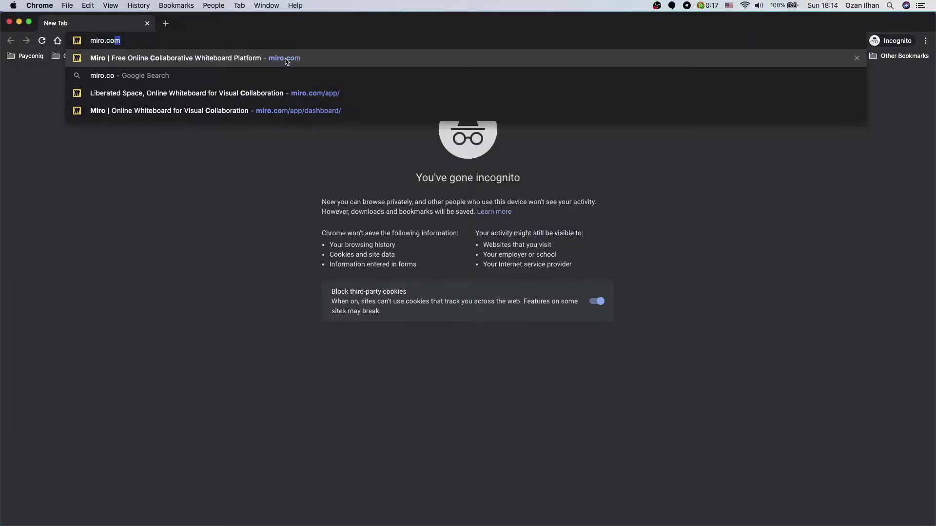
pyautogui.click(286, 59)
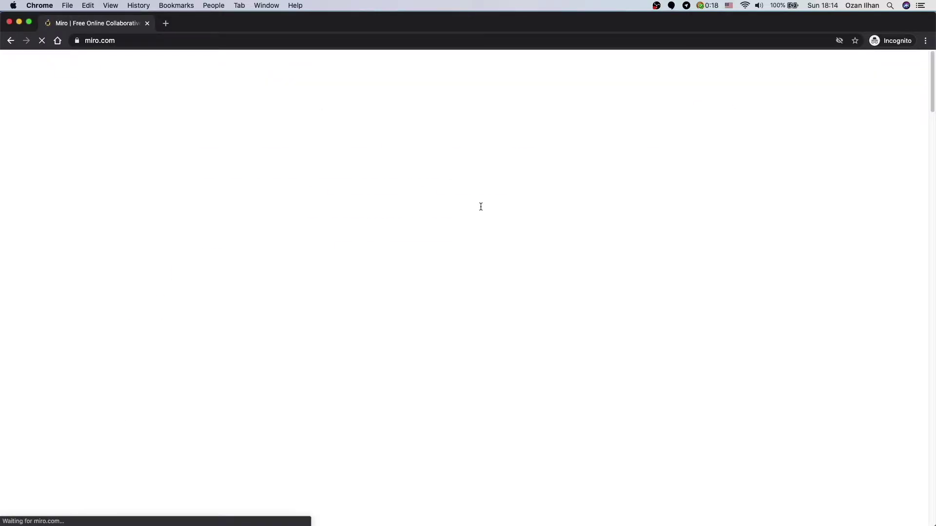
pyautogui.scroll(-5, 801, 312)
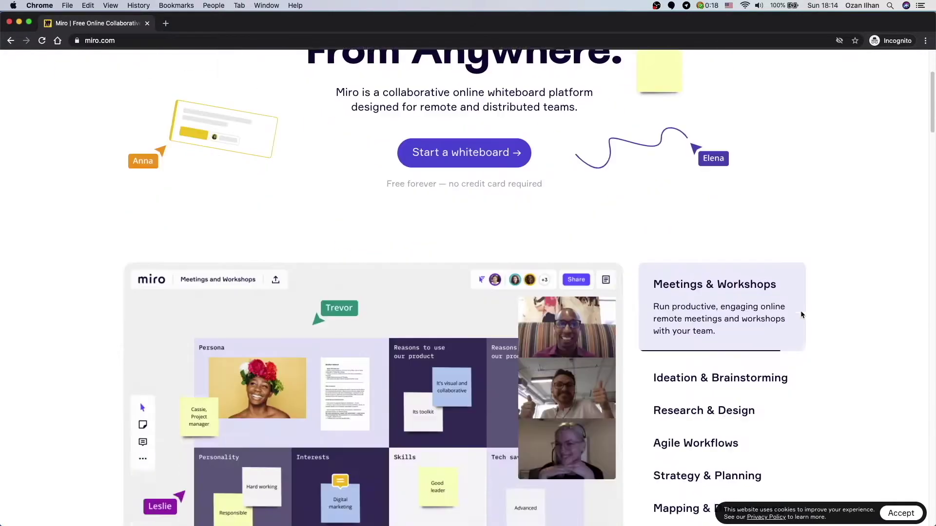
pyautogui.scroll(-3, 801, 315)
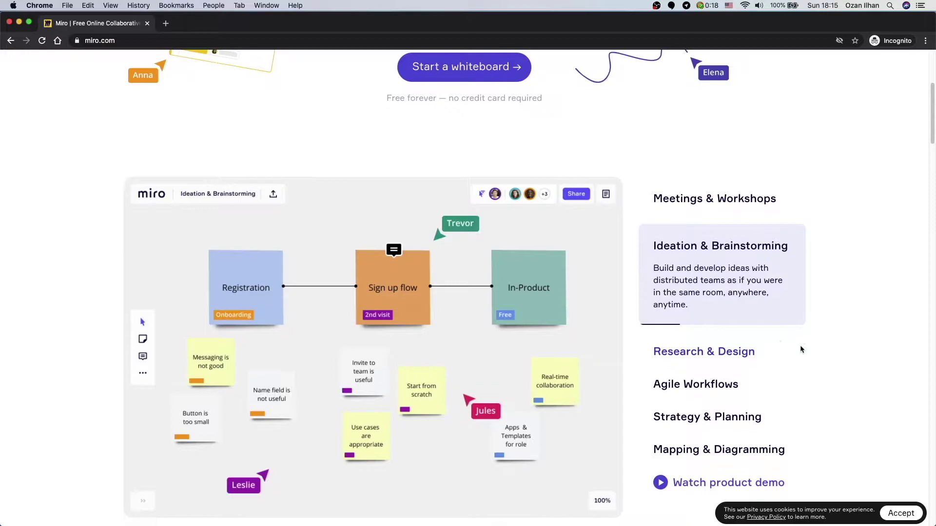
# - View the Research & Design, Agile Workflows, Strategy & Planning and Mapping & Diagramming examples, then return to the top
pyautogui.click(741, 351)
pyautogui.scroll(-1, 754, 330)
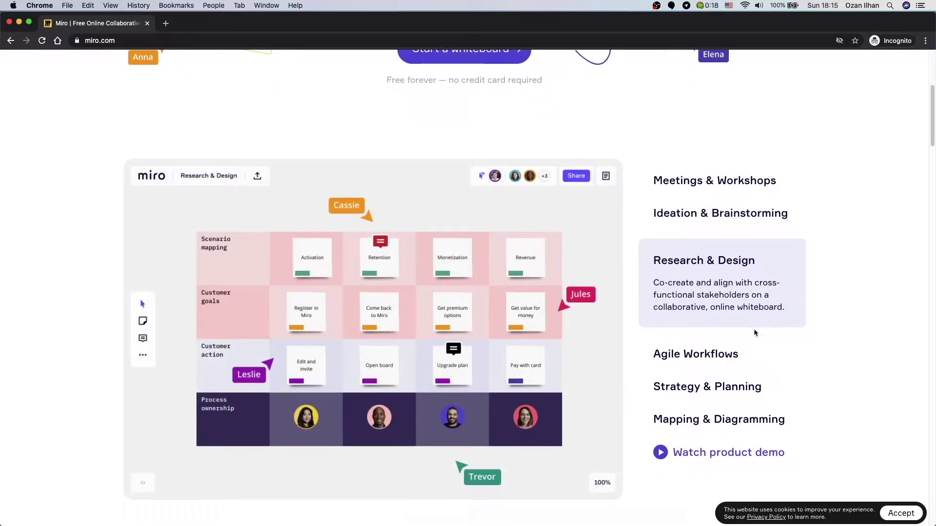
pyautogui.click(721, 357)
pyautogui.scroll(-1, 723, 362)
pyautogui.click(729, 373)
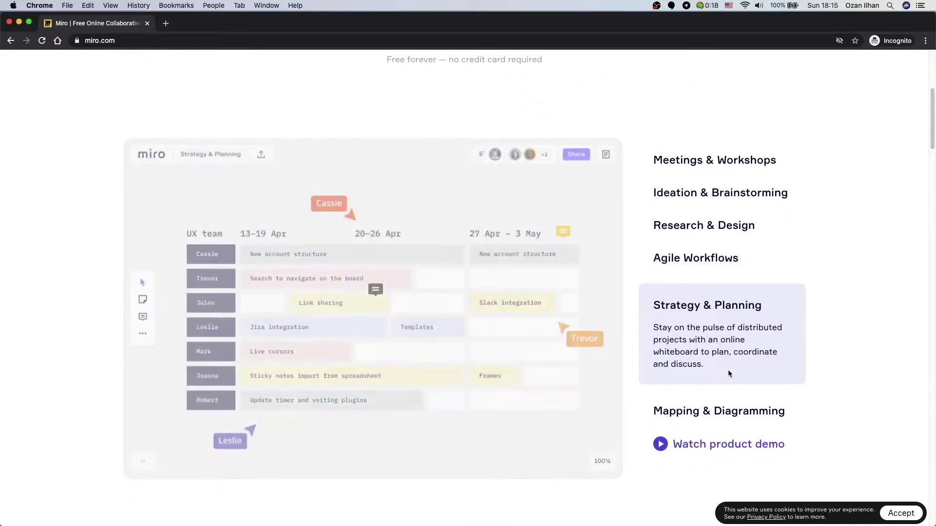
pyautogui.scroll(-1, 731, 378)
pyautogui.click(740, 392)
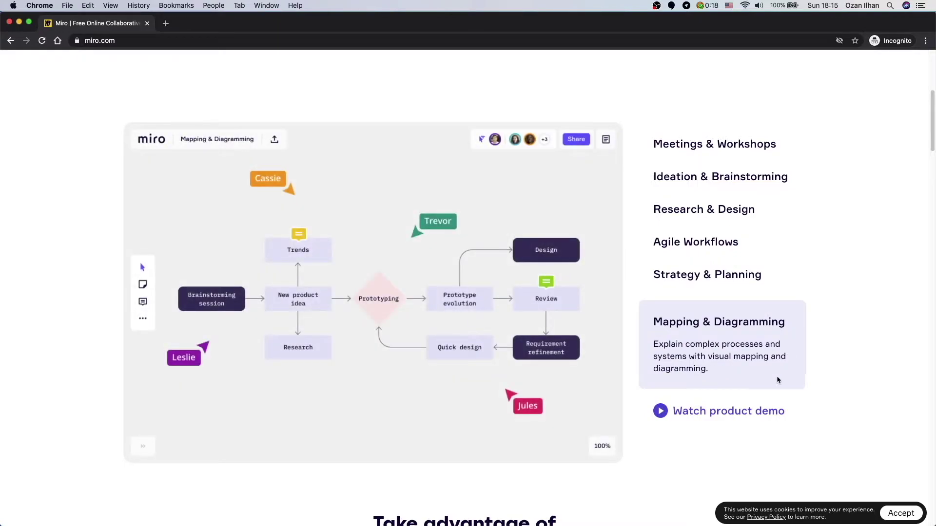
pyautogui.scroll(-6, 775, 378)
pyautogui.scroll(6, 818, 356)
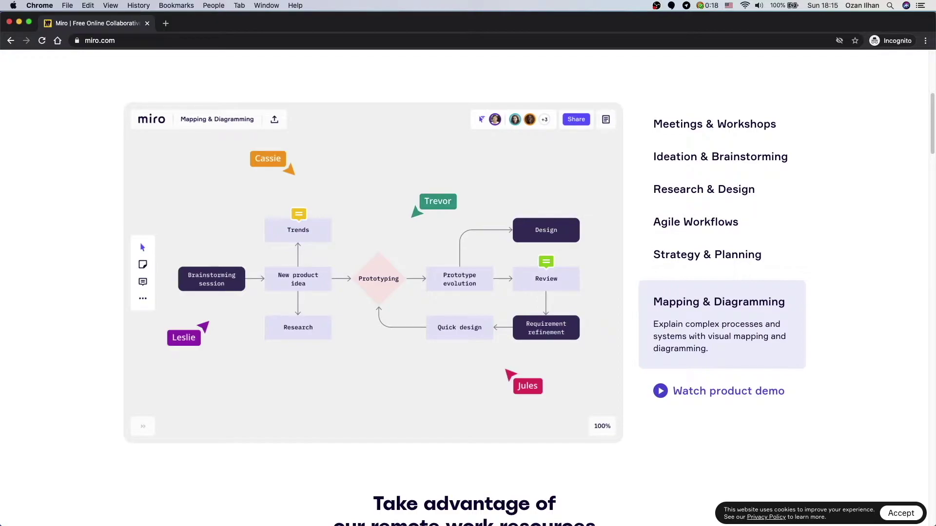
pyautogui.scroll(6, 886, 346)
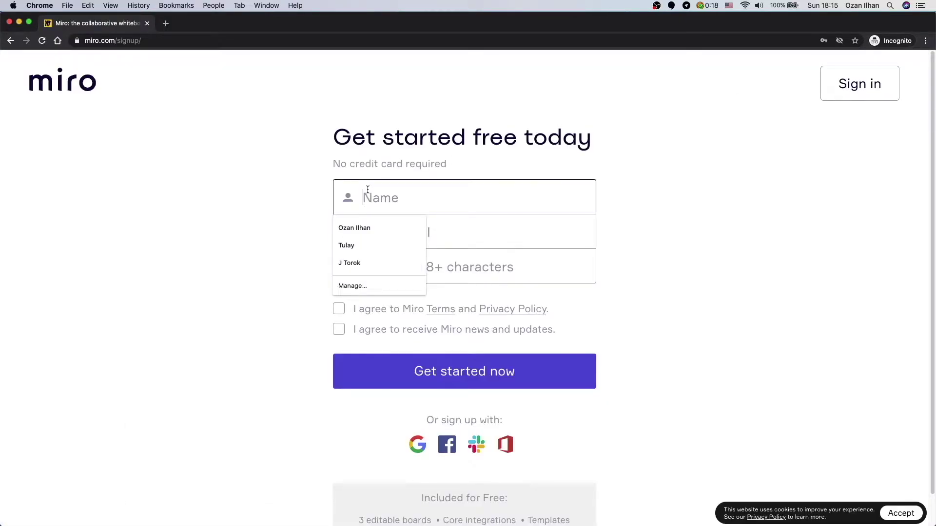
# - Fill the sign-up form with name, work email and password, accept the terms, and submit
pyautogui.write('Ozan')
pyautogui.press('Tab')
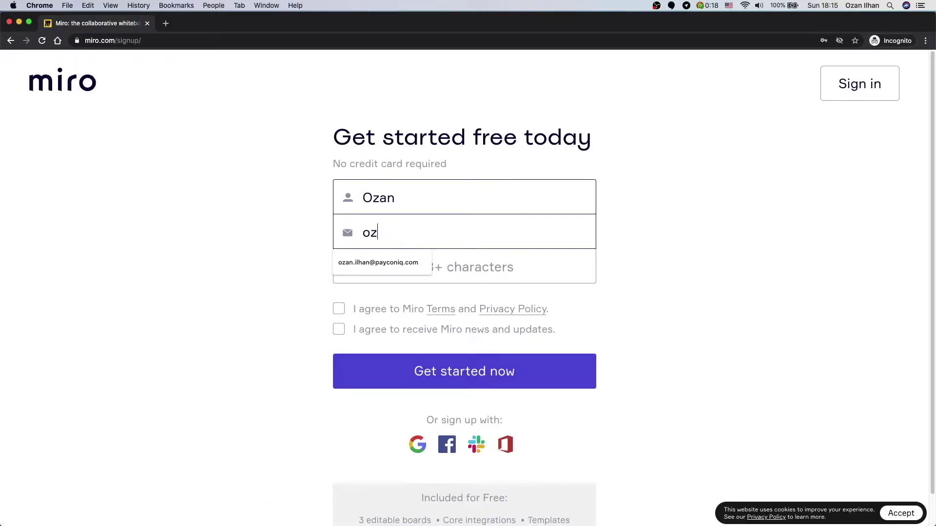
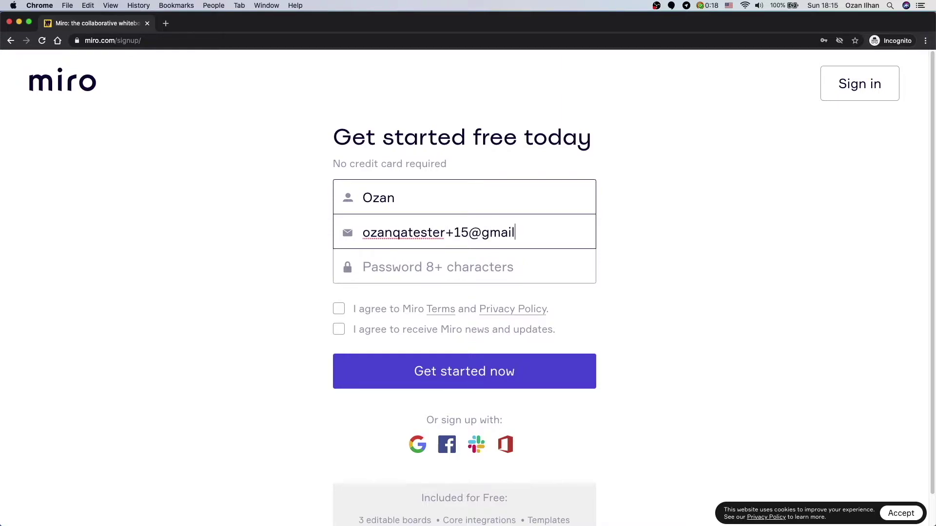
pyautogui.press('Tab')
pyautogui.write('********')
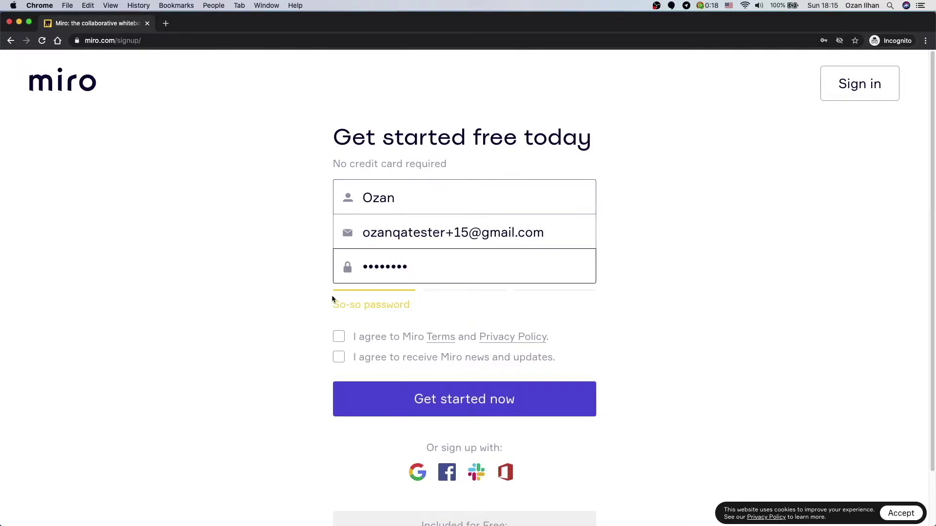
pyautogui.click(338, 336)
pyautogui.click(508, 409)
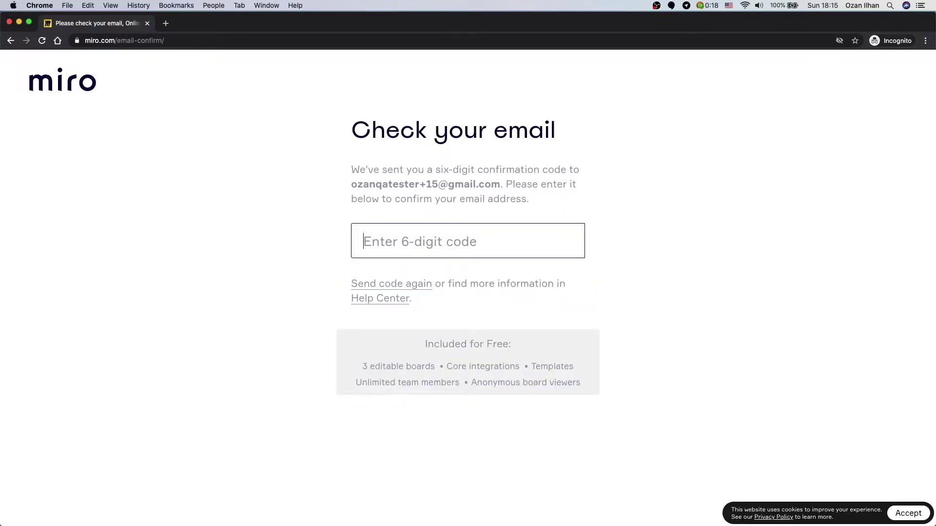
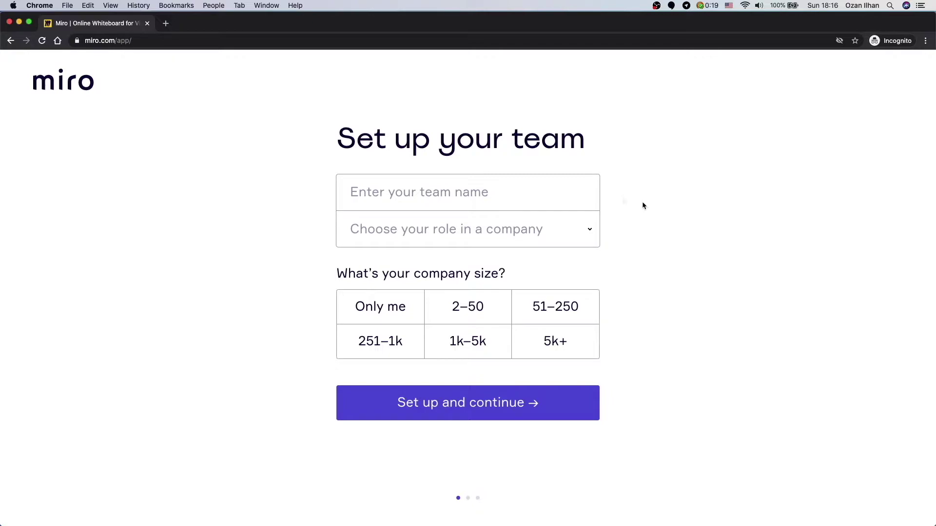
# - Set up team softwaretestingmasterclass with a role and 2–50 size, then start a Meetings and Workshops board
pyautogui.click(505, 190)
pyautogui.write('softwaretestingmasterclas')
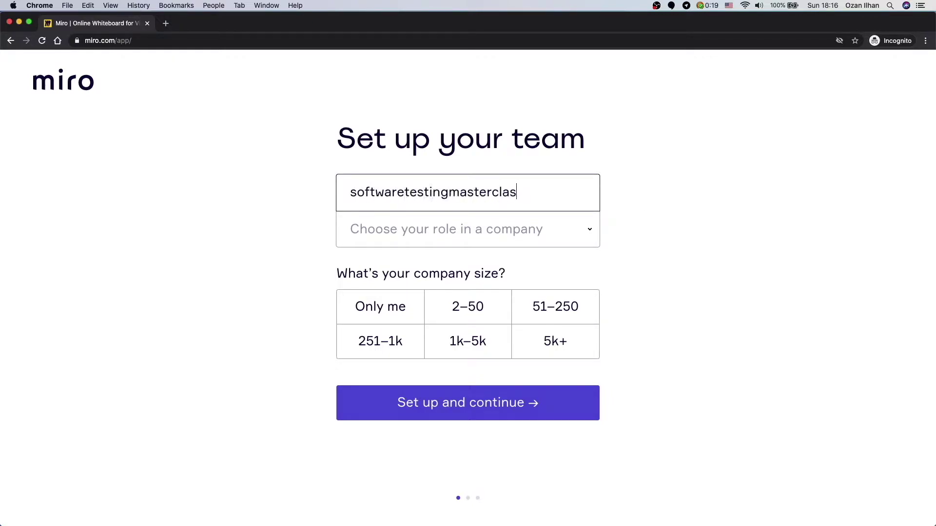
pyautogui.write('s')
pyautogui.click(440, 229)
pyautogui.click(403, 336)
pyautogui.click(445, 315)
pyautogui.click(468, 403)
pyautogui.click(515, 376)
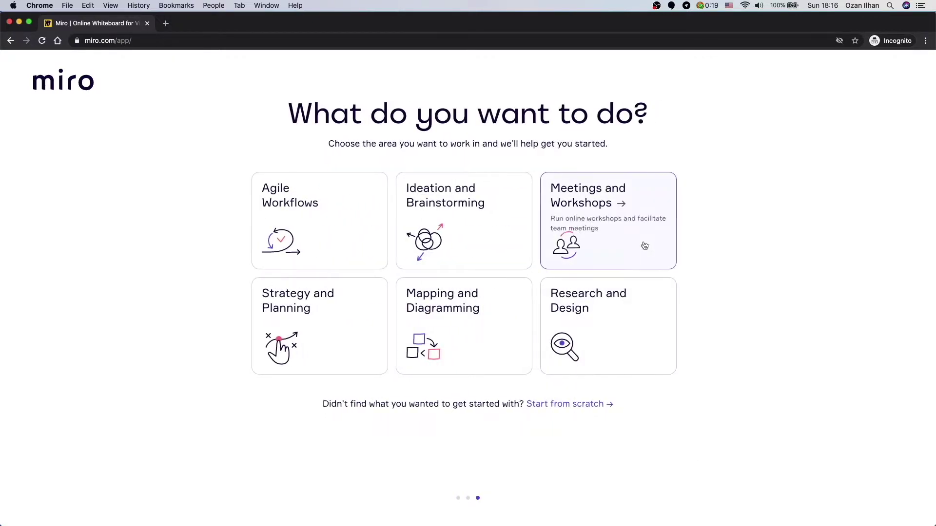
pyautogui.click(644, 246)
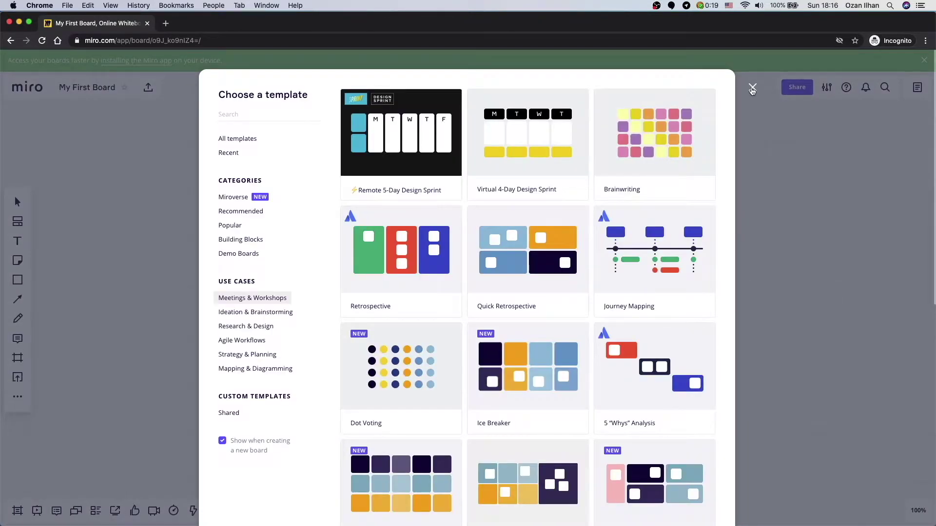
# - Dismiss the template chooser, zoom out, and view the board's sharing options before closing them
pyautogui.click(752, 89)
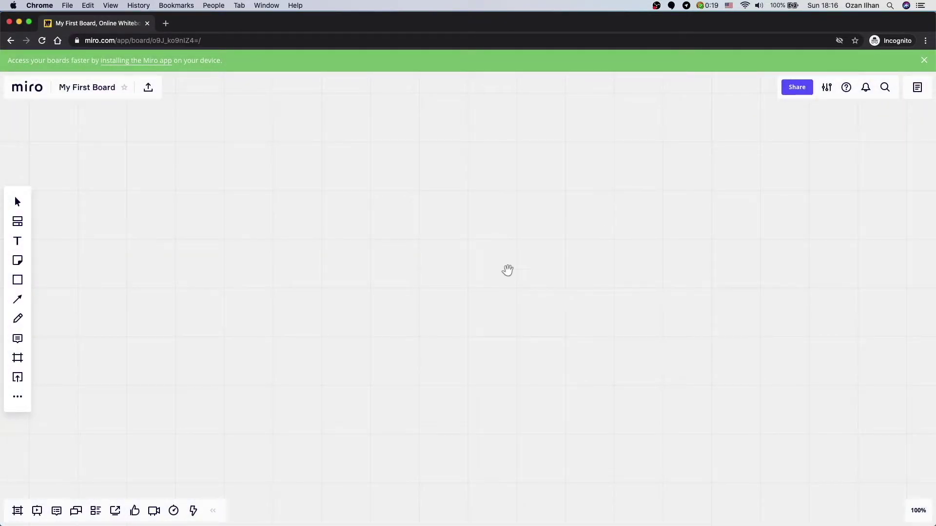
pyautogui.scroll(-5, 493, 275)
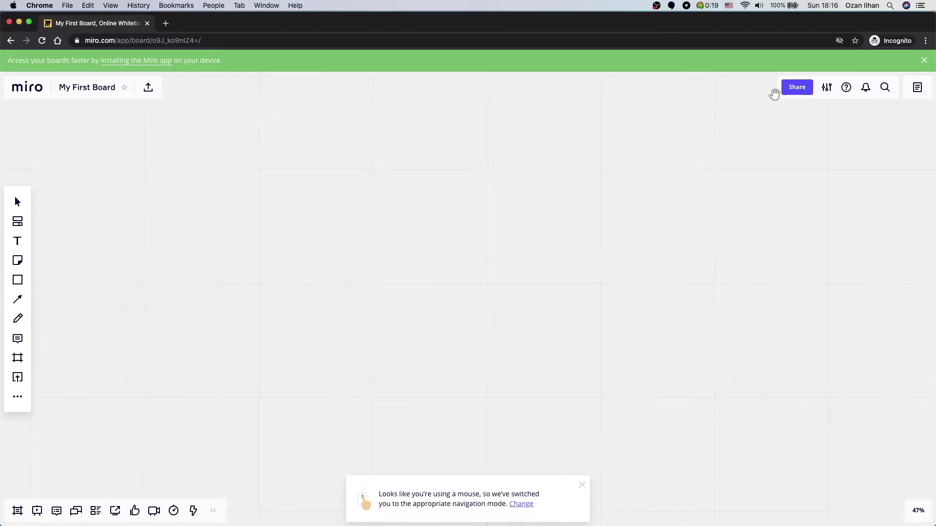
pyautogui.click(807, 89)
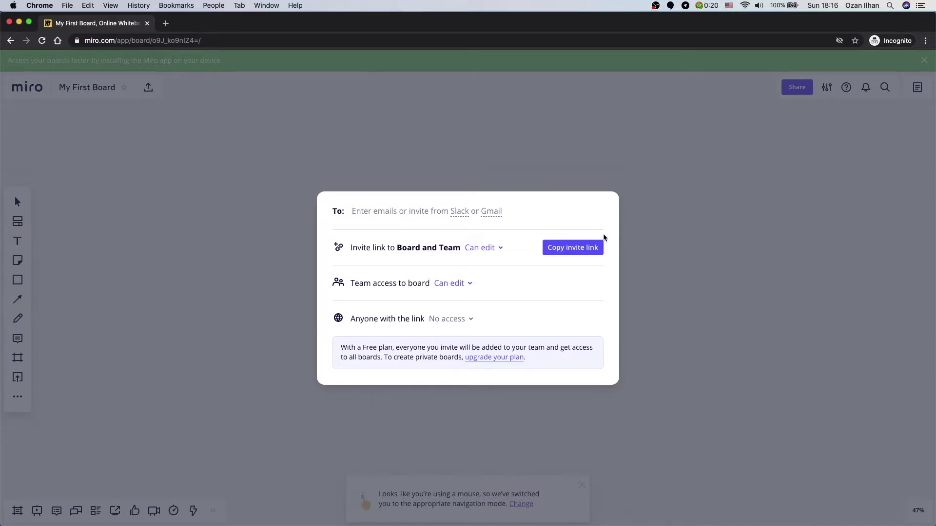
pyautogui.click(629, 292)
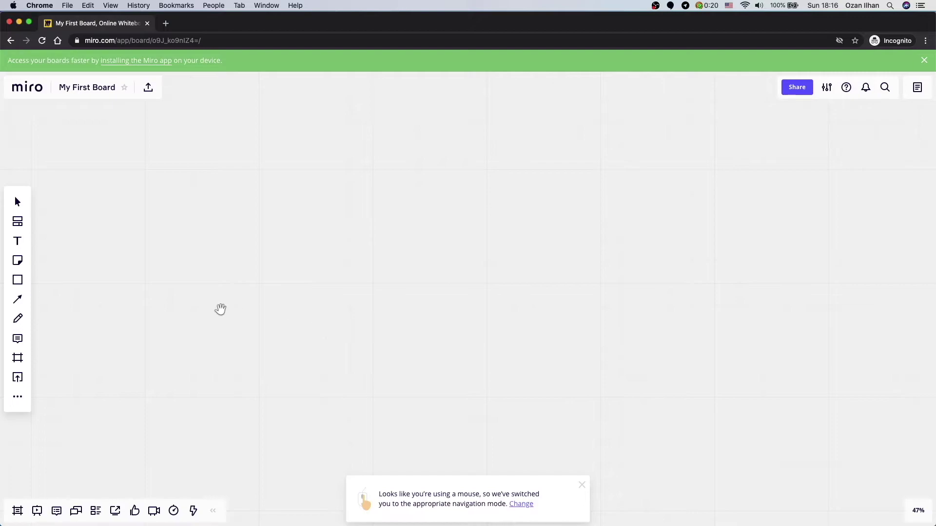
# - Search the templates for 'kanban' and add the Kanban Framework to the board
pyautogui.click(23, 227)
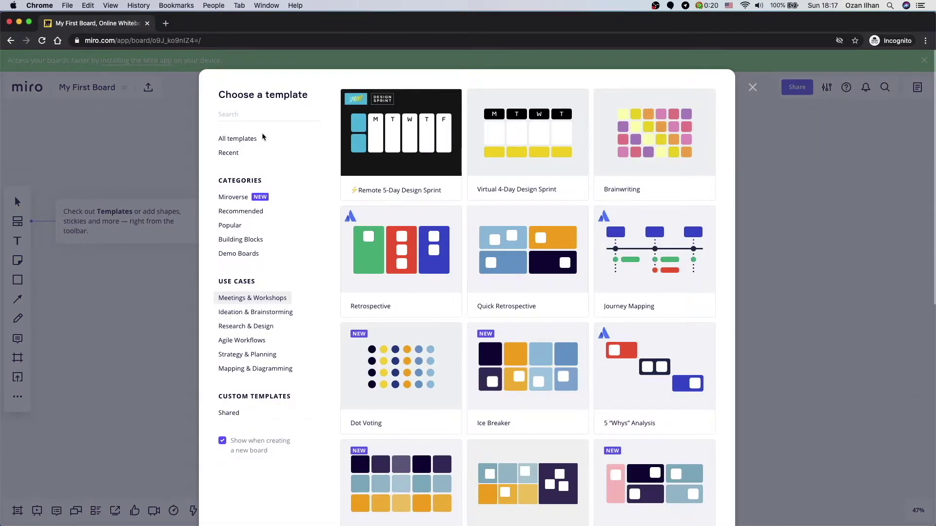
pyautogui.click(233, 114)
pyautogui.write('kanban')
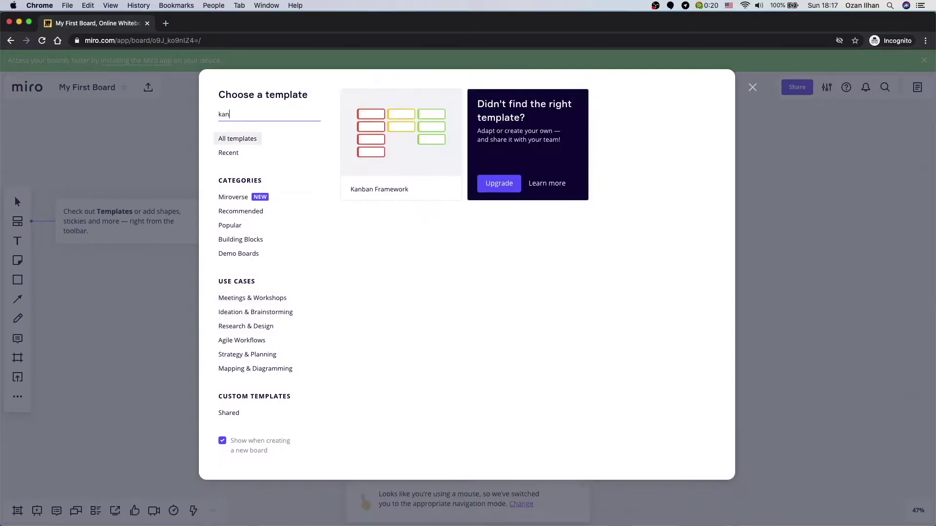
pyautogui.moveTo(393, 157)
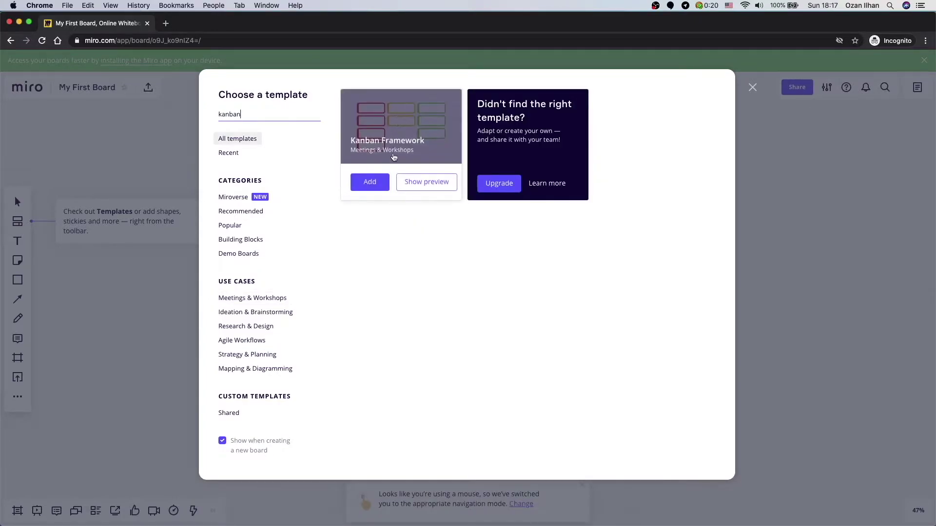
pyautogui.click(364, 180)
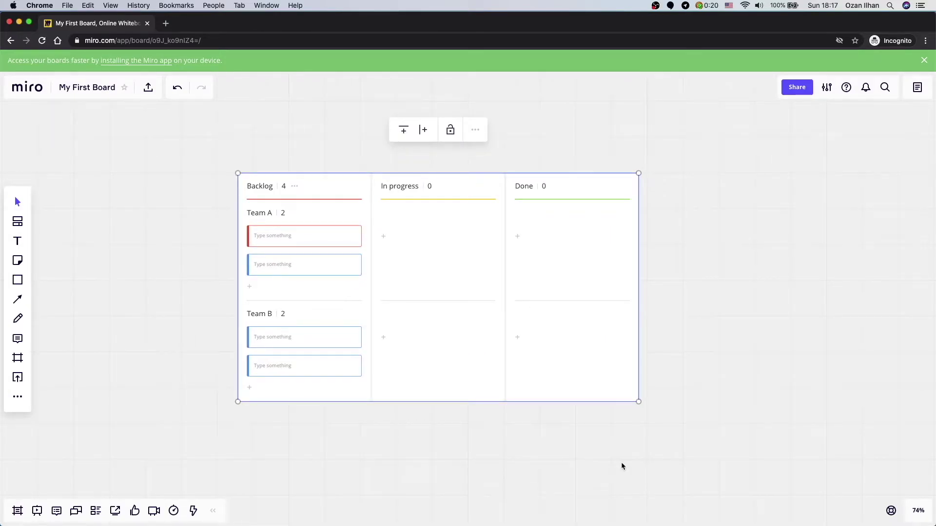
# - Drag the Kanban board's corner outward twice to enlarge it and dismiss the tutorial prompt
pyautogui.scroll(-2, 605, 453)
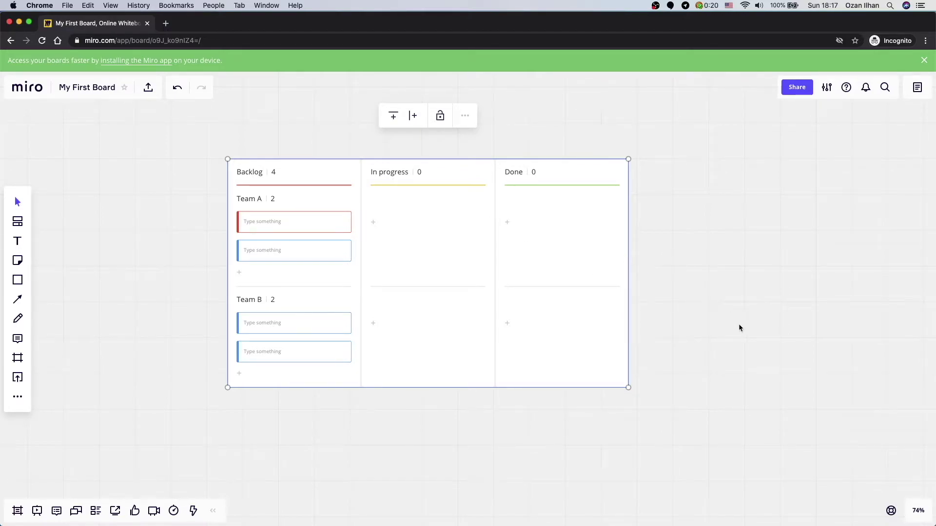
pyautogui.moveTo(631, 386); pyautogui.dragTo(824, 484)
pyautogui.scroll(-5, 775, 440)
pyautogui.scroll(-5, 853, 416)
pyautogui.hscroll(5, 853, 415)
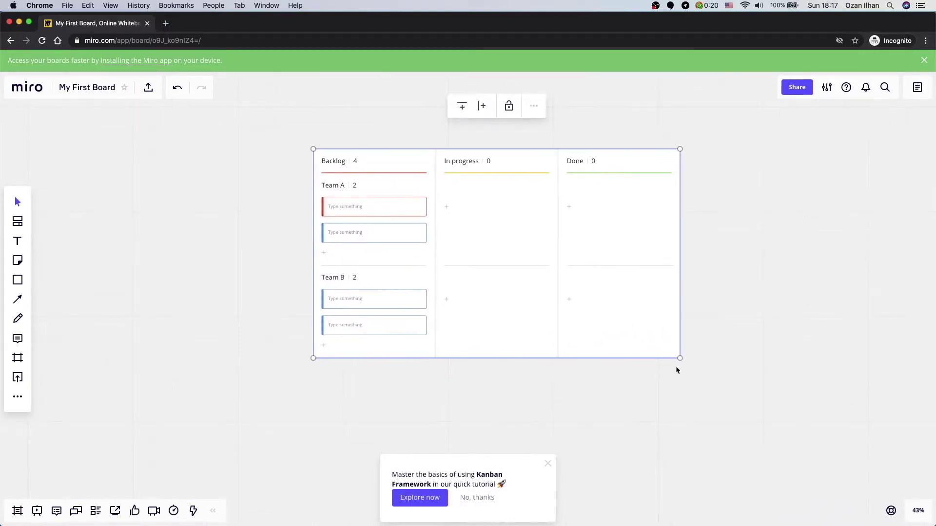
pyautogui.moveTo(679, 355); pyautogui.dragTo(727, 385)
pyautogui.click(476, 498)
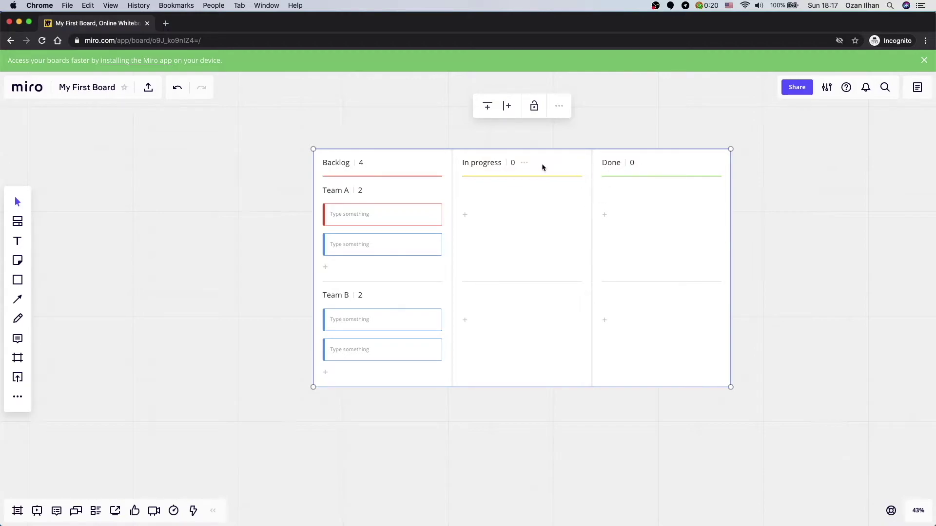
# - Add a new column after Done and name it Done
pyautogui.click(645, 163)
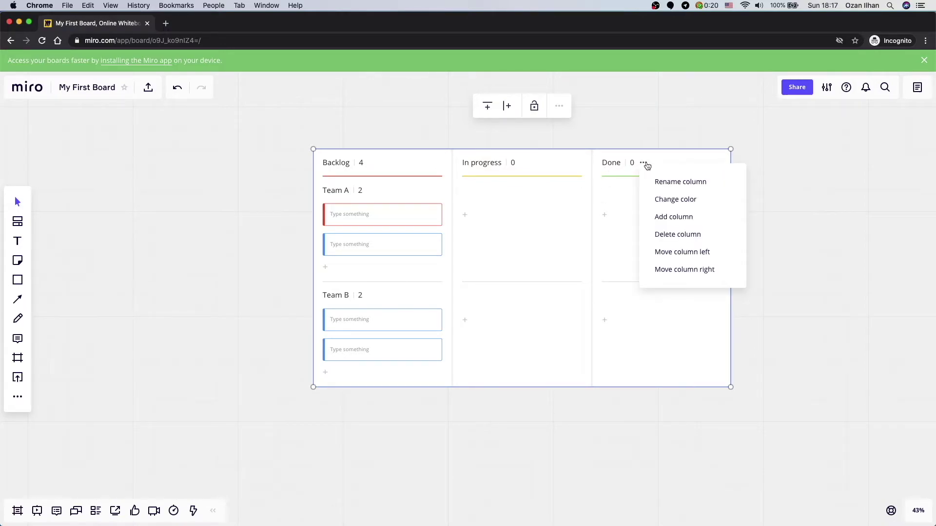
pyautogui.click(682, 221)
pyautogui.click(765, 164)
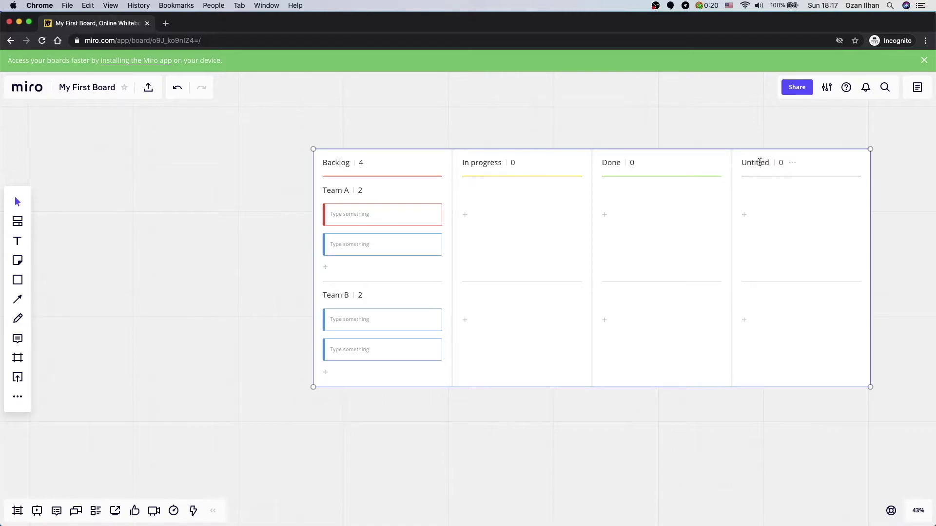
pyautogui.doubleClick(764, 164)
pyautogui.write('Done')
# - Rename the third column to 'Testing in Progress'
pyautogui.click(614, 162)
pyautogui.doubleClick(613, 162)
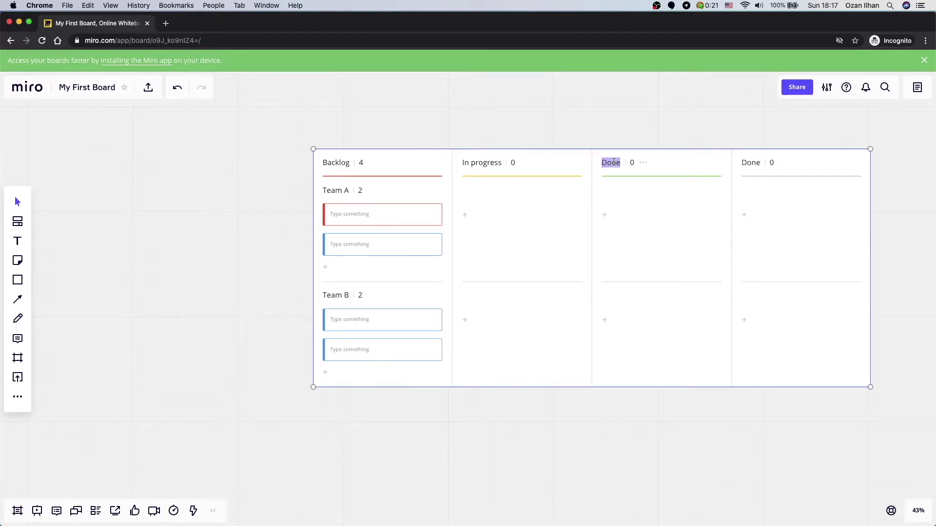
pyautogui.write('Tes')
pyautogui.press('BackSpace')
pyautogui.press('BackSpace')
pyautogui.write('esting in Progress')
# - Title the first Team A card 'Bug: I can't reach the loan application page'
pyautogui.click(349, 214)
pyautogui.write('Bug')
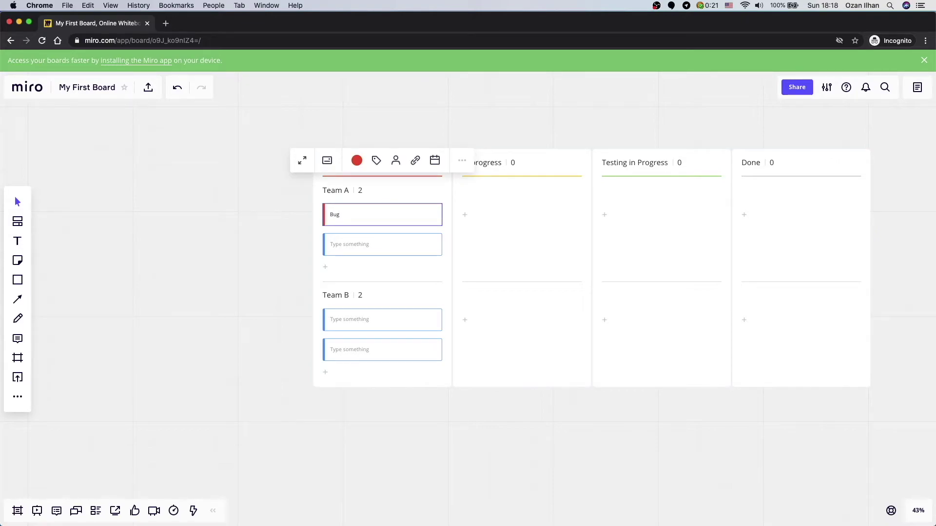
pyautogui.press('BackSpace')
pyautogui.press('BackSpace')
pyautogui.press('BackSpace')
pyautogui.write("Bug: I can't reach the loan application page")
pyautogui.click(409, 195)
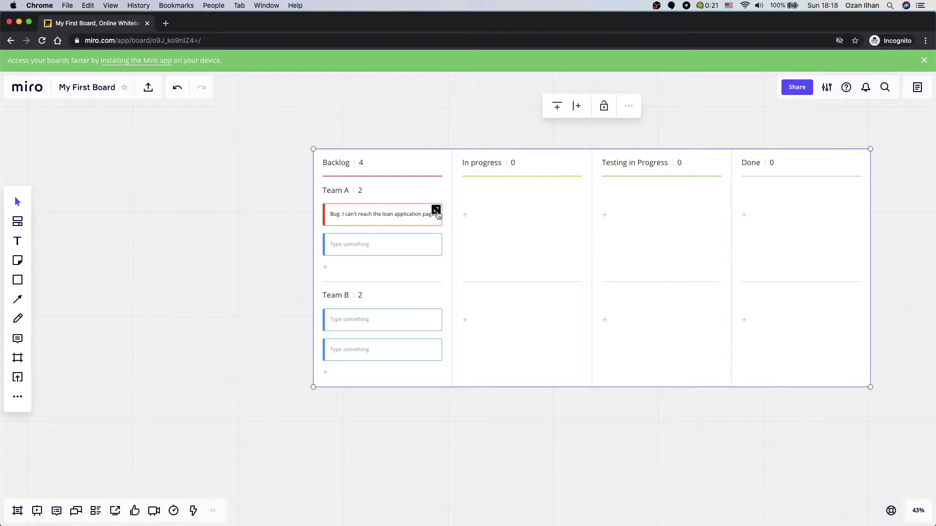
# - Give the bug card the description 'I can't reach loan application, it throws 404 error'
pyautogui.click(436, 210)
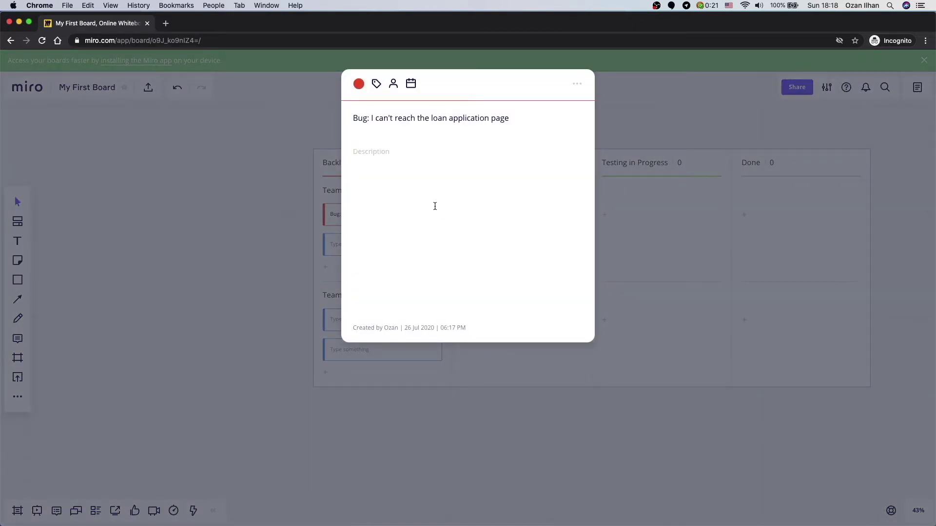
pyautogui.write("I can't reach loan application, it th")
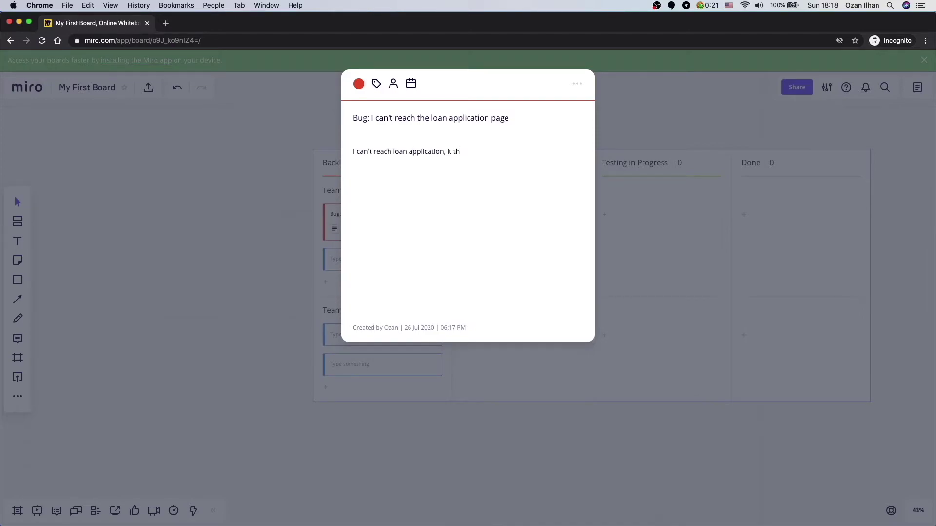
pyautogui.write('rows 404 error')
pyautogui.click(648, 188)
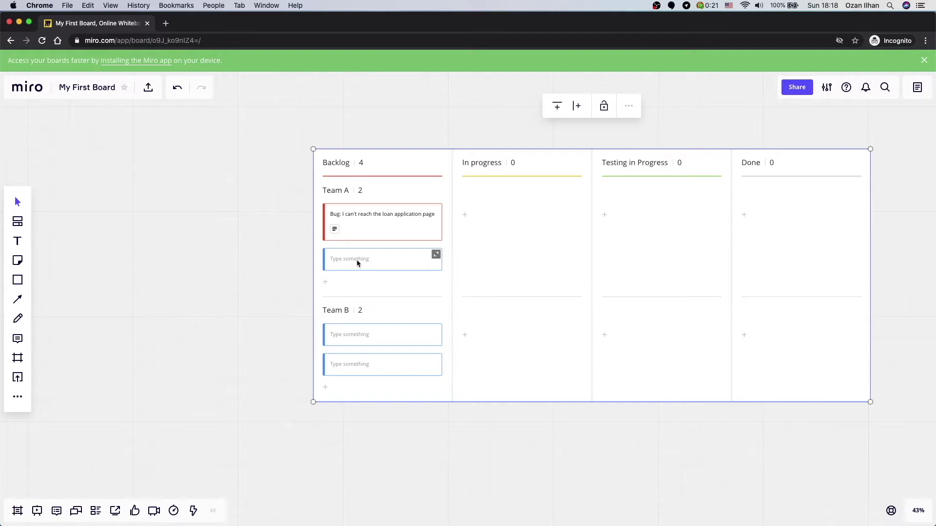
# - Title the second Team A card 'Task: Create user application screen' and add three blank cards below
pyautogui.click(344, 260)
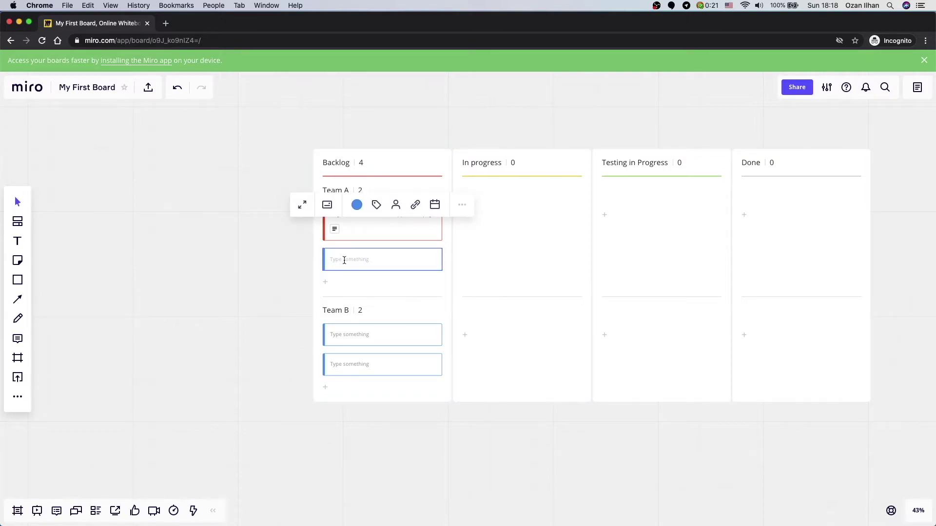
pyautogui.write('Task: Create user application screen')
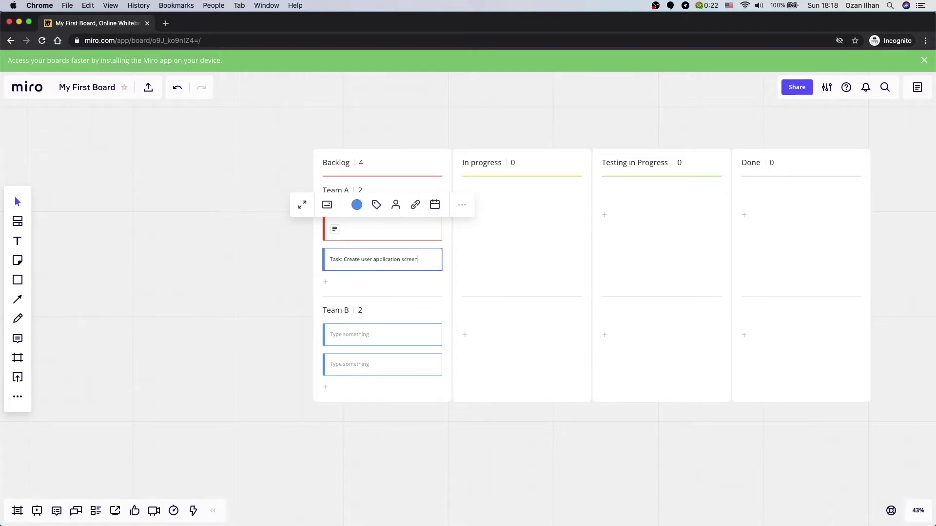
pyautogui.press('Return')
pyautogui.click(411, 261)
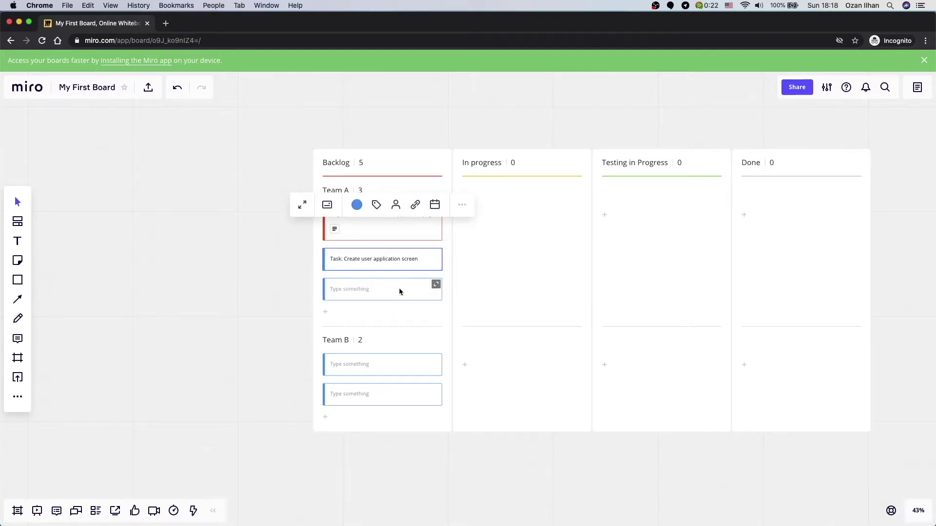
pyautogui.click(333, 313)
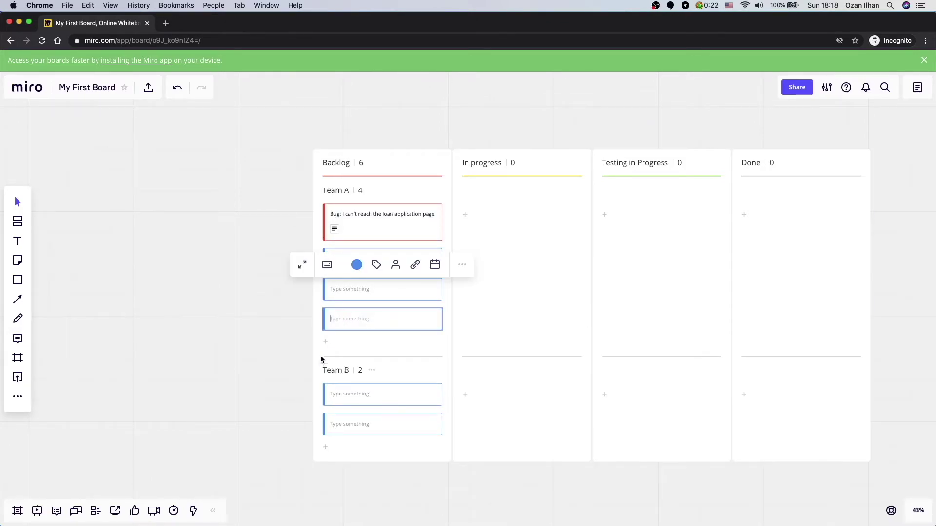
pyautogui.click(335, 341)
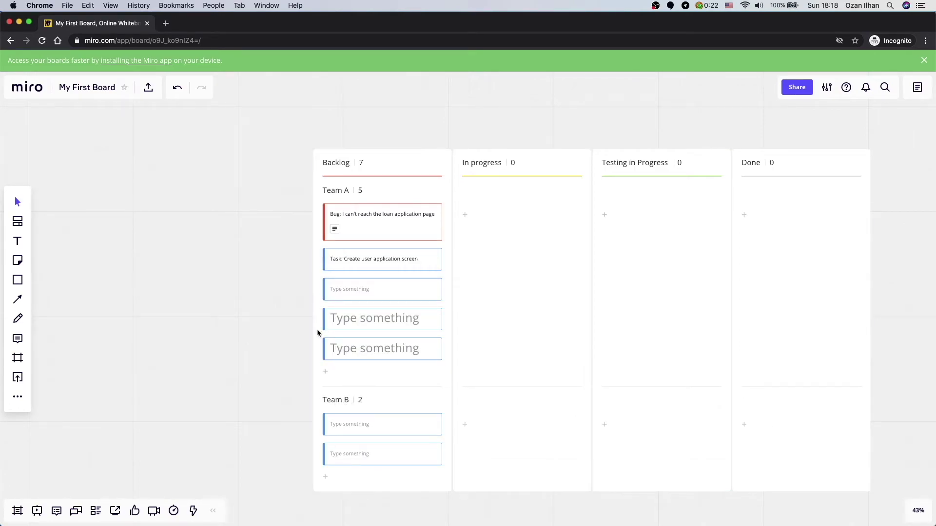
pyautogui.click(364, 257)
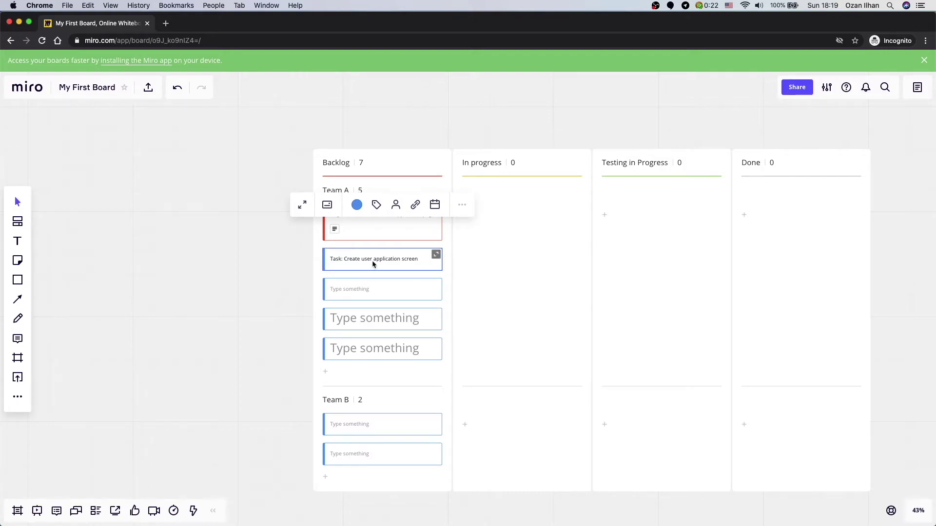
# - Tag the Task card with 'Backend work'
pyautogui.click(375, 204)
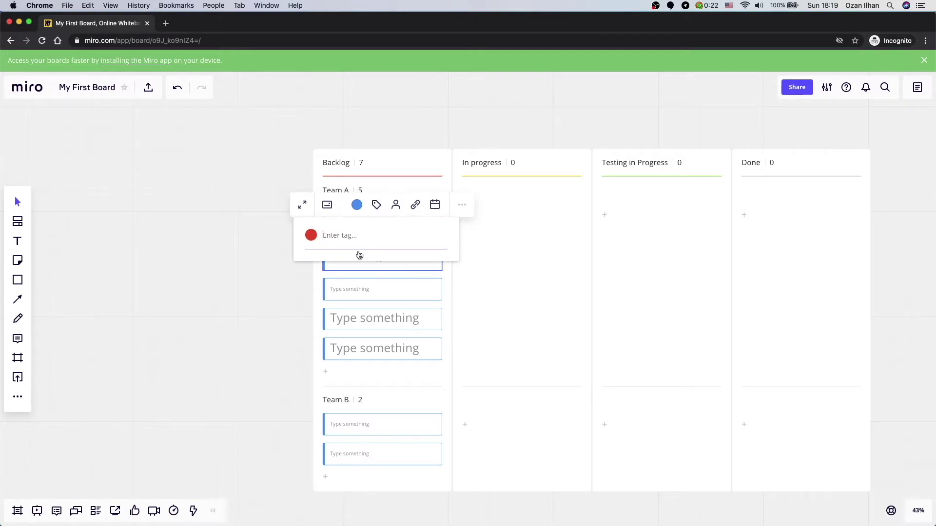
pyautogui.write('Backend work')
pyautogui.press('Return')
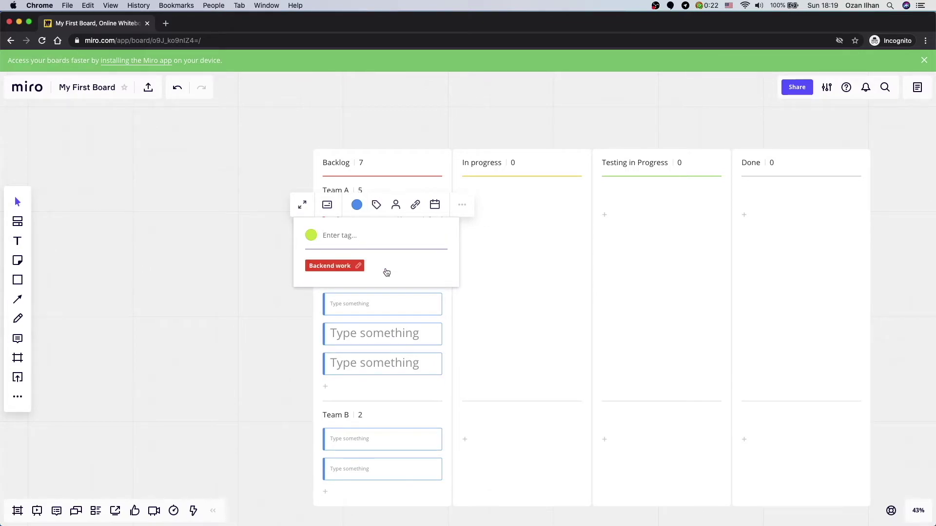
pyautogui.click(236, 265)
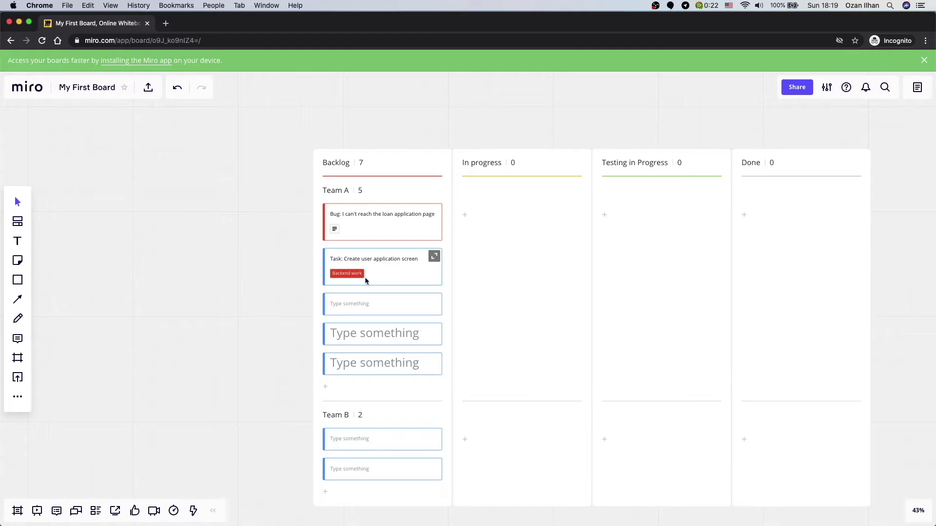
# - Tag the Bug card with 'Bug'
pyautogui.click(358, 233)
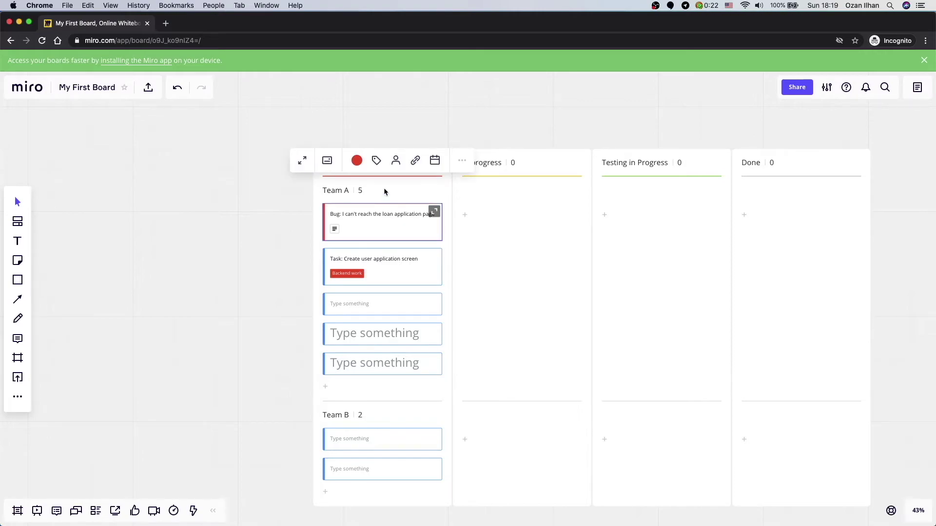
pyautogui.click(376, 160)
pyautogui.write('Bug')
pyautogui.press('Return')
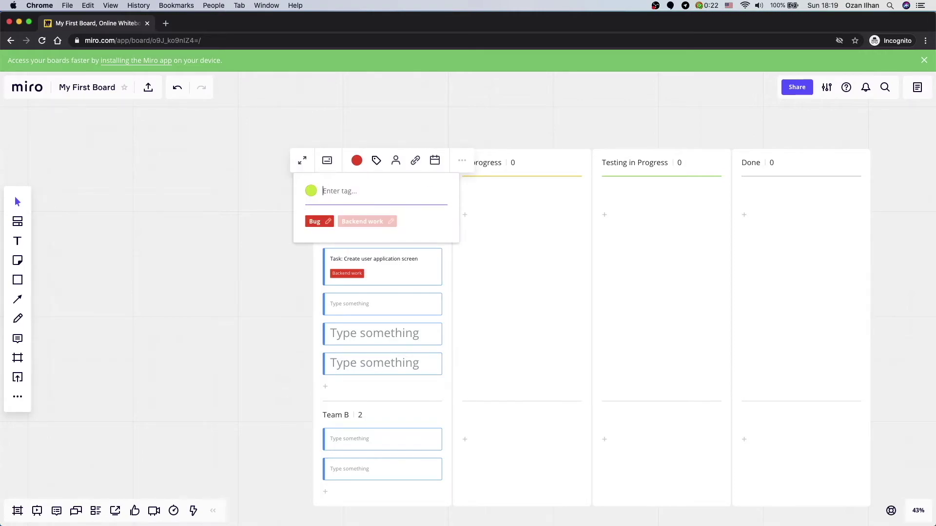
pyautogui.press('Escape')
# - Move the Bug and Task cards into the In progress column
pyautogui.hscroll(5, 200, 210)
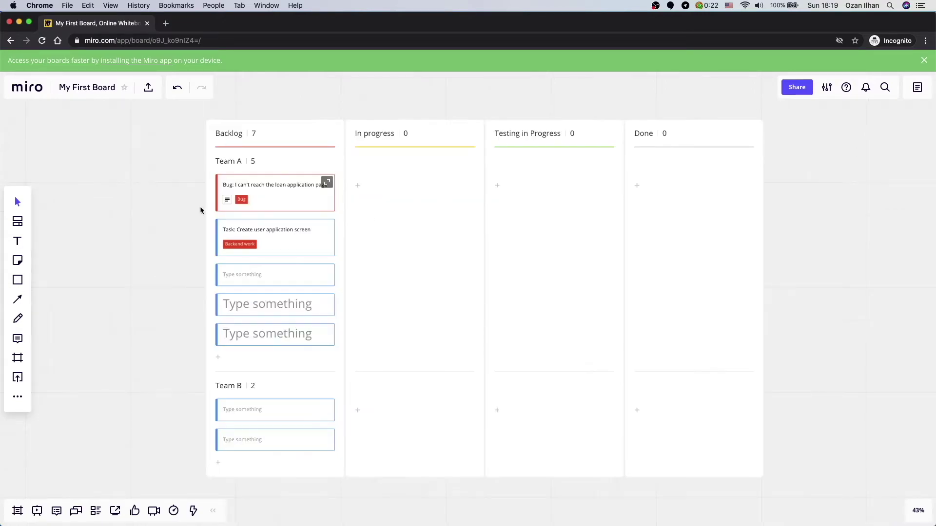
pyautogui.hscroll(2, 131, 222)
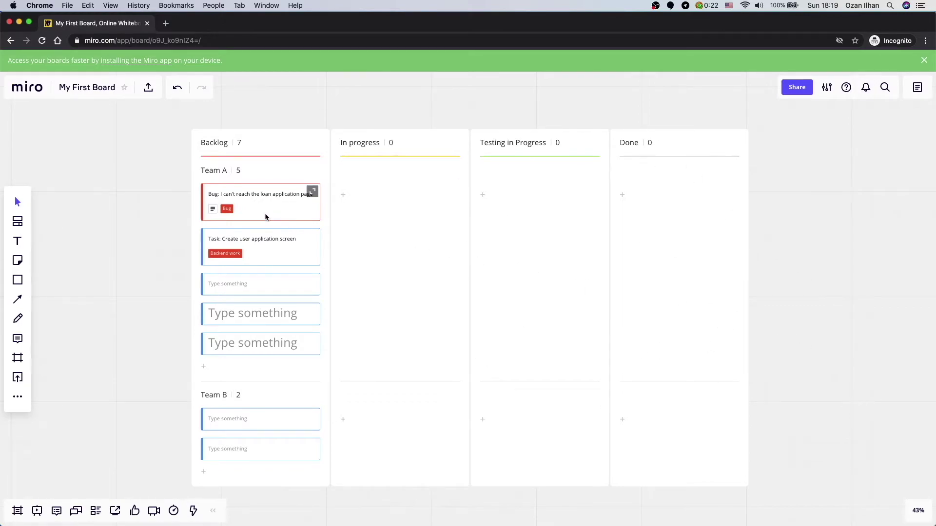
pyautogui.moveTo(266, 216); pyautogui.dragTo(376, 205)
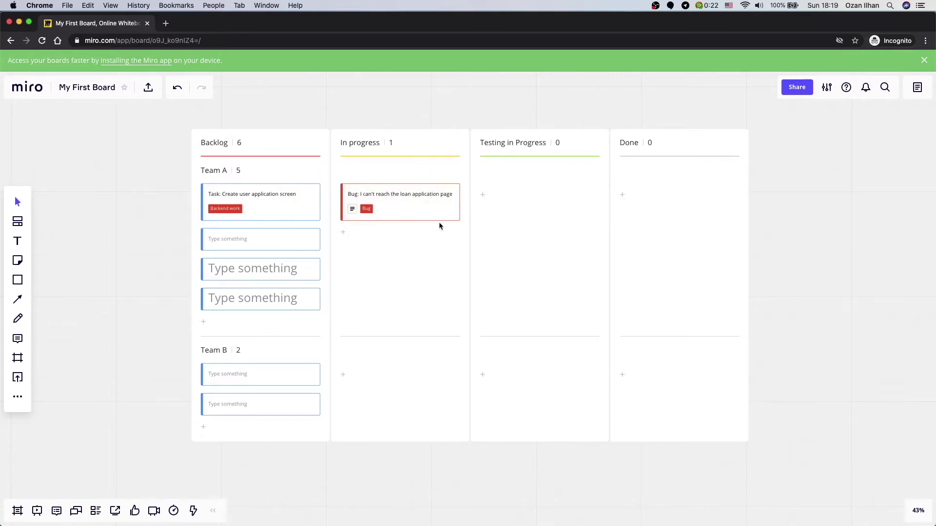
pyautogui.moveTo(291, 203); pyautogui.dragTo(400, 241)
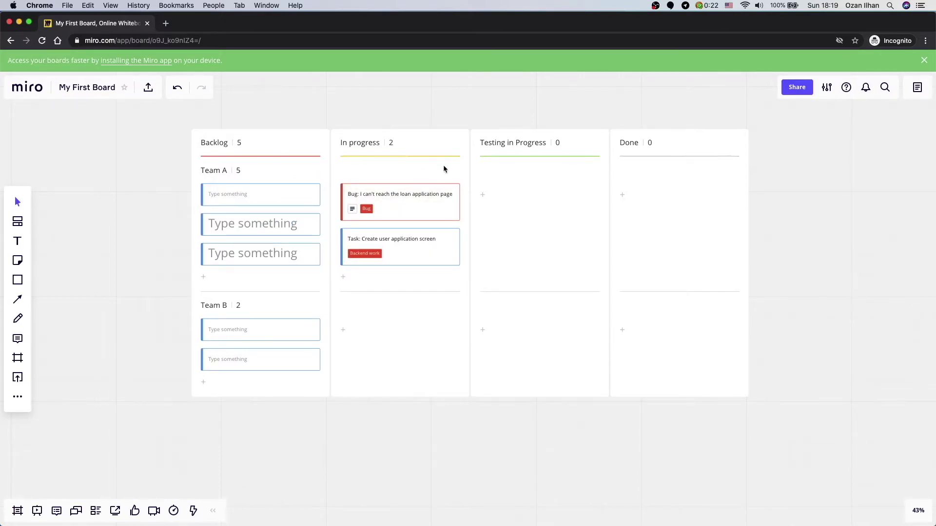
# - Advance the Bug card through Testing in Progress into the Done column
pyautogui.moveTo(422, 212); pyautogui.dragTo(546, 209)
pyautogui.click(566, 271)
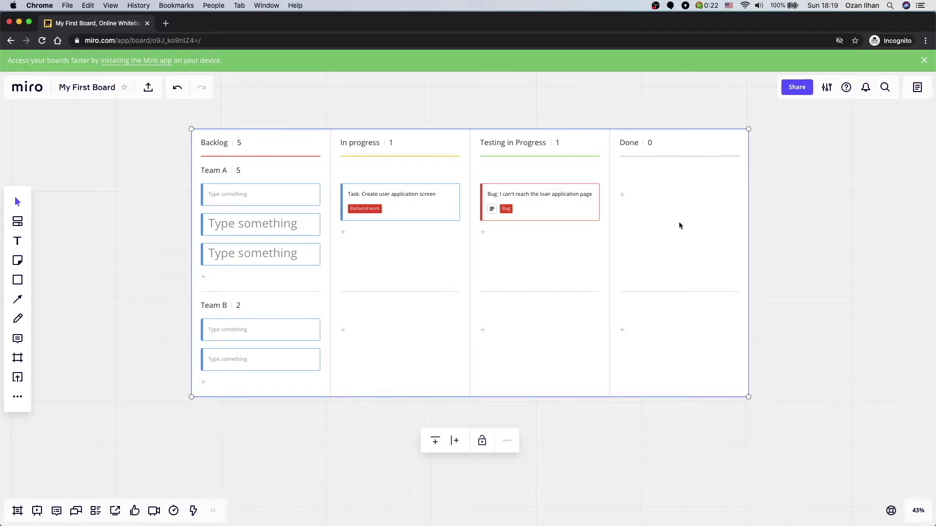
pyautogui.click(544, 257)
pyautogui.moveTo(552, 214); pyautogui.dragTo(706, 222)
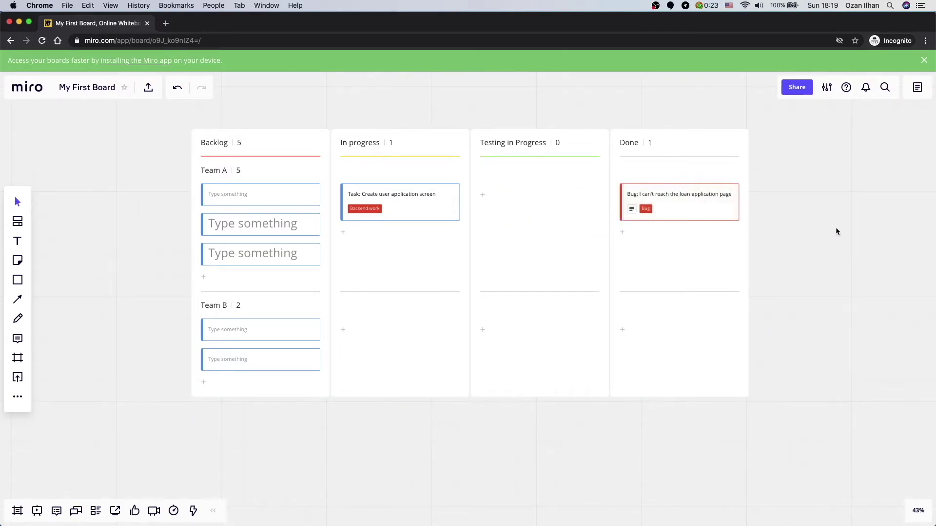
pyautogui.scroll(-3, 824, 259)
pyautogui.scroll(3, 780, 276)
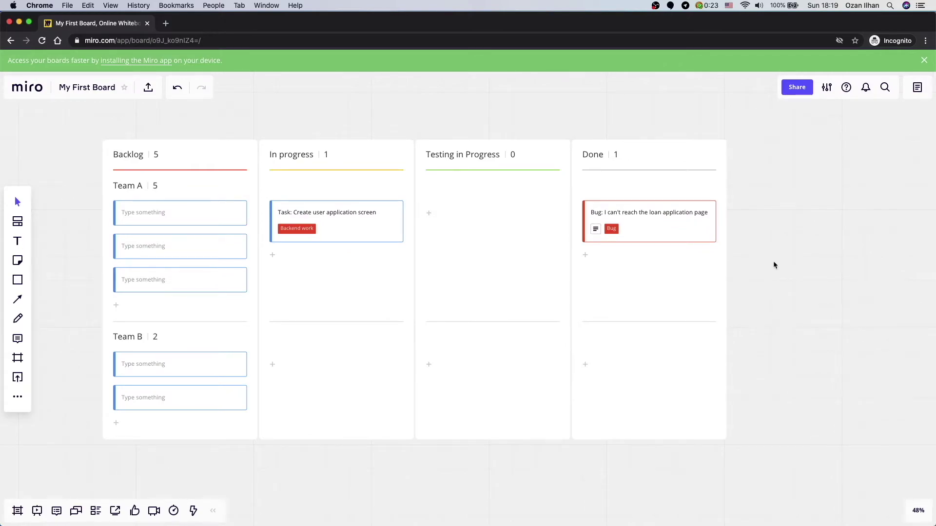
pyautogui.hscroll(2, 775, 270)
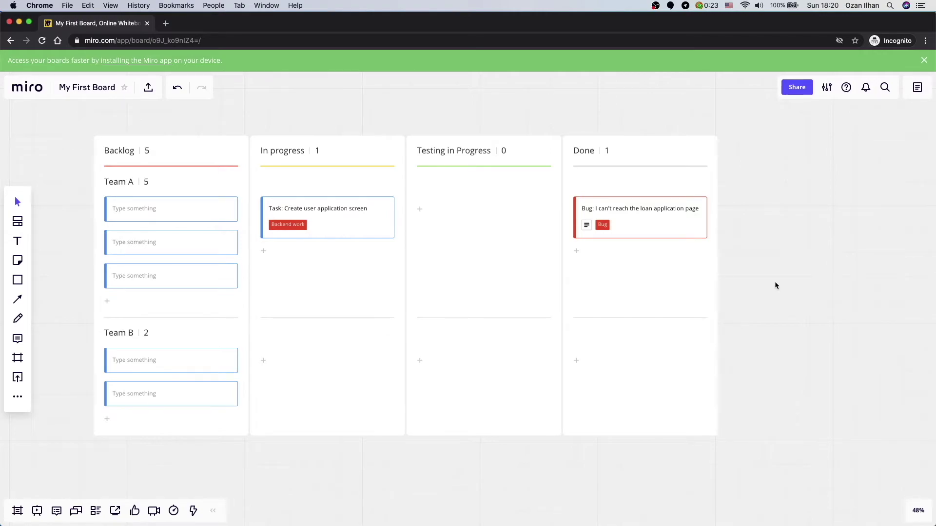
pyautogui.scroll(-3, 774, 282)
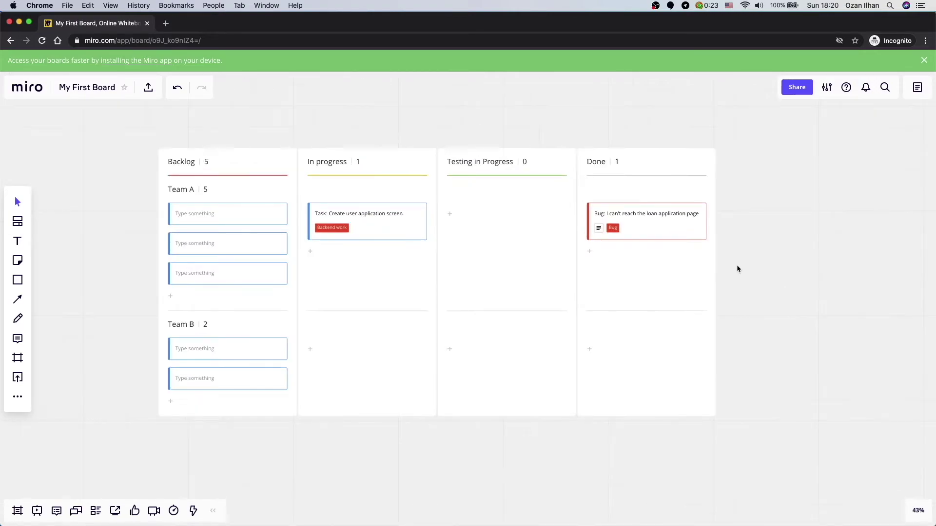
pyautogui.scroll(-5, 743, 263)
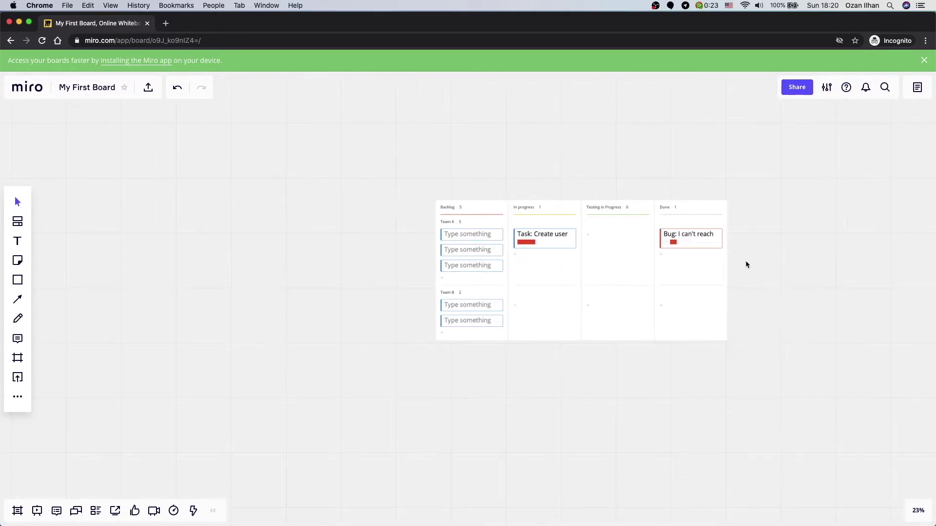
pyautogui.hscroll(3, 692, 261)
pyautogui.scroll(1, 652, 254)
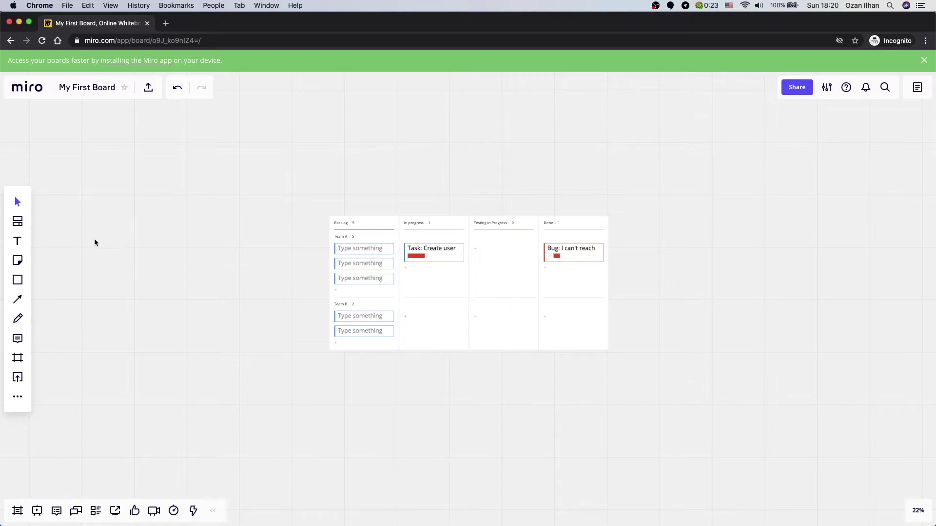
# - Search templates for 'retrospective' and place Retrospective Start/Stop/Continue beside the Kanban board
pyautogui.click(18, 222)
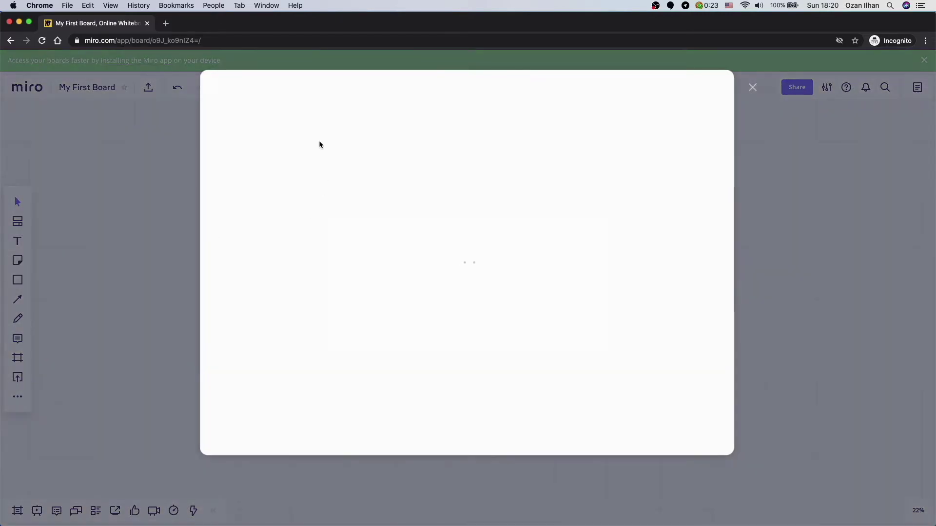
pyautogui.click(273, 119)
pyautogui.write('retr')
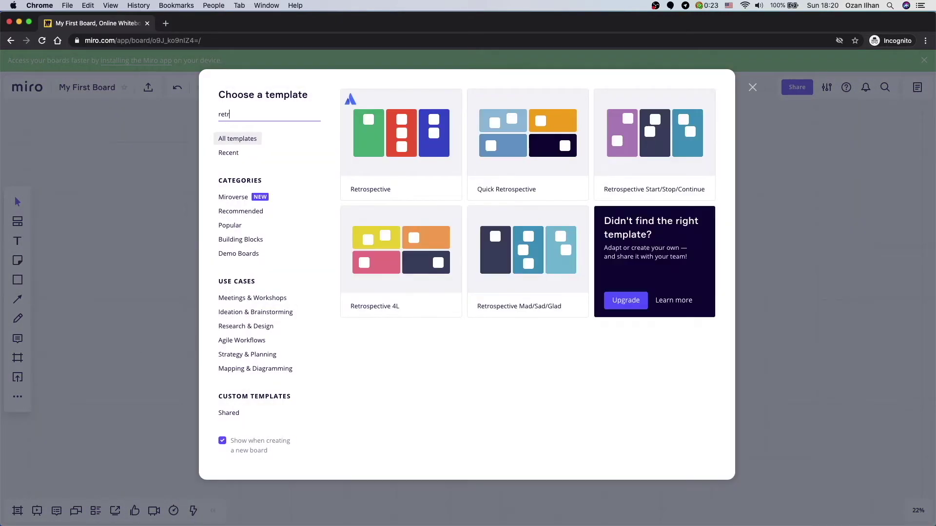
pyautogui.write('ospective')
pyautogui.moveTo(653, 176)
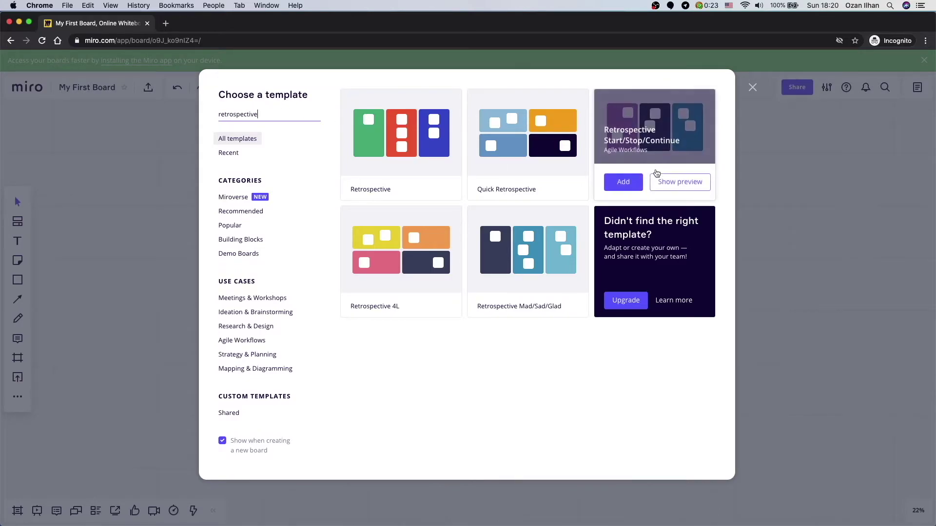
pyautogui.click(625, 190)
pyautogui.click(680, 273)
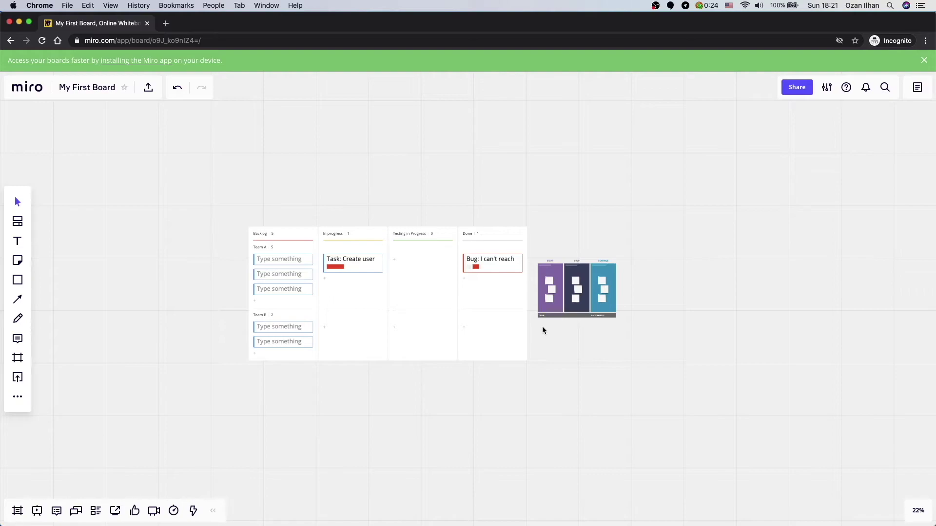
# - Select every Start/Stop/Continue template object and scale the group up about threefold
pyautogui.moveTo(560, 224); pyautogui.dragTo(522, 309)
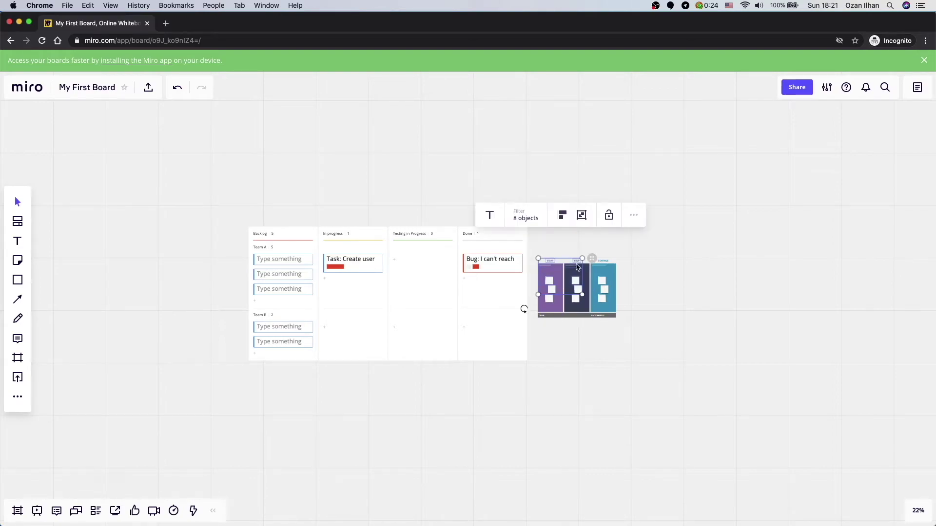
pyautogui.click(574, 248)
pyautogui.moveTo(573, 248); pyautogui.dragTo(627, 352)
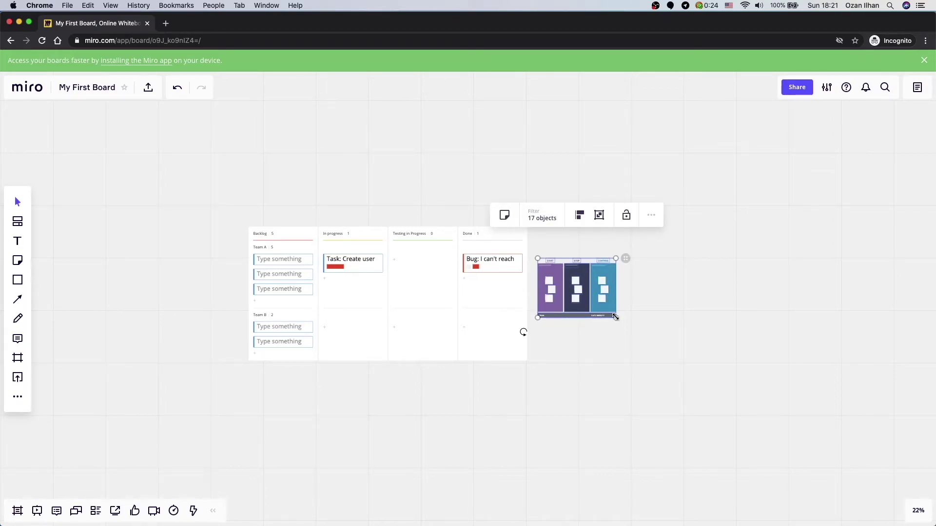
pyautogui.moveTo(615, 317); pyautogui.dragTo(872, 439)
pyautogui.hscroll(3, 691, 456)
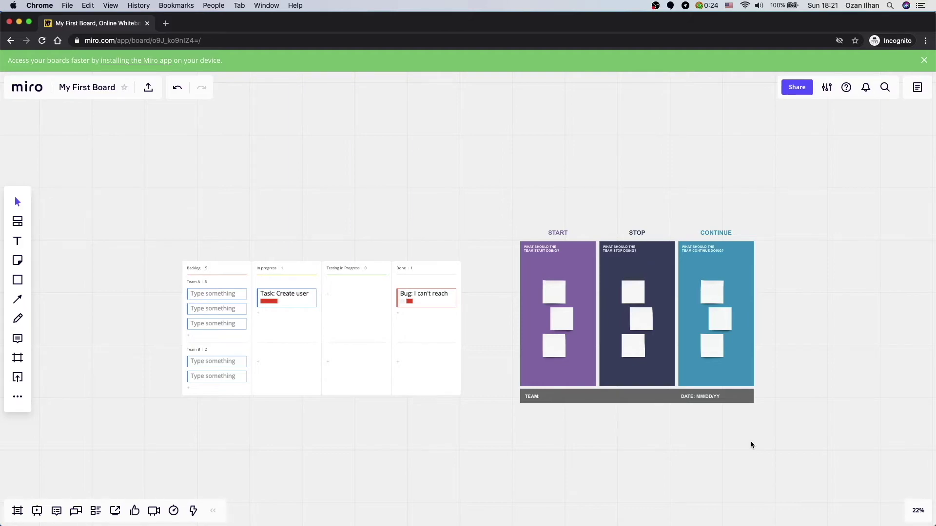
pyautogui.hscroll(2, 750, 441)
pyautogui.scroll(3, 702, 417)
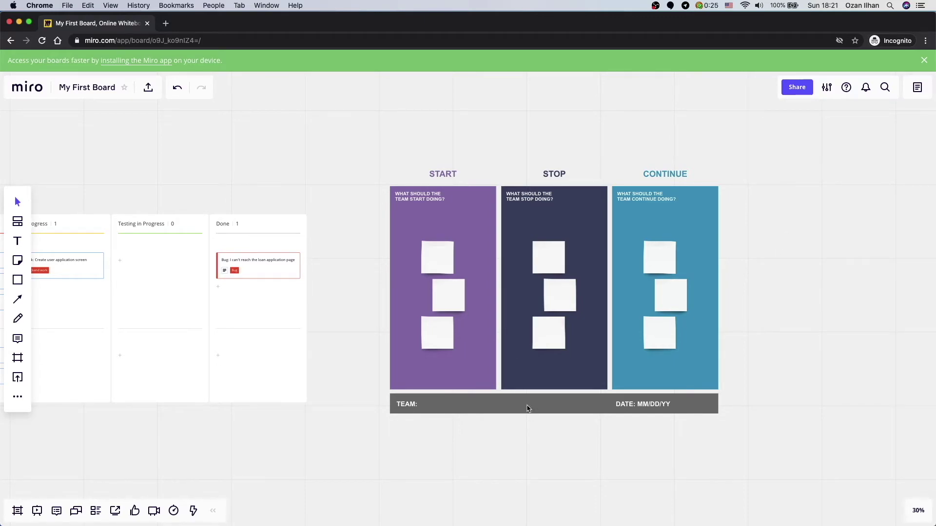
# - Write 'We can work better' on the first sticky note in the START column
pyautogui.click(438, 258)
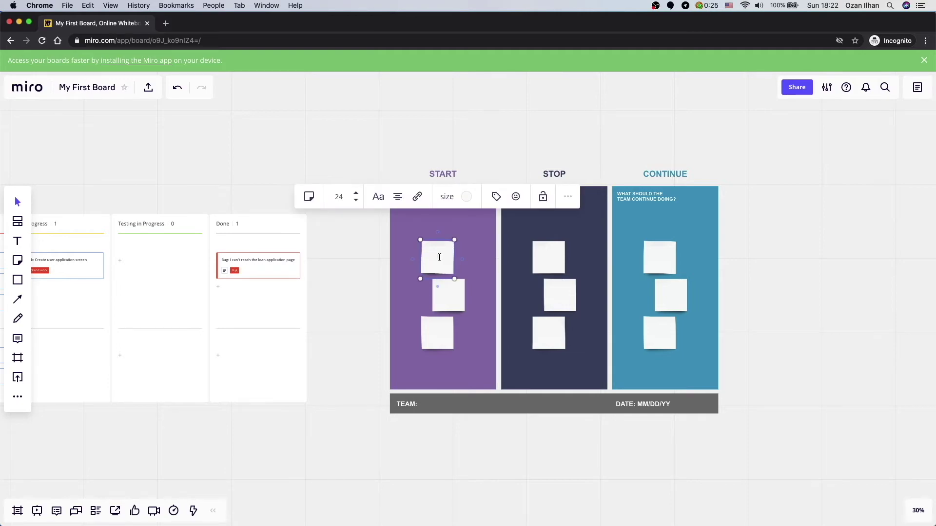
pyautogui.write('We can work better')
pyautogui.click(446, 377)
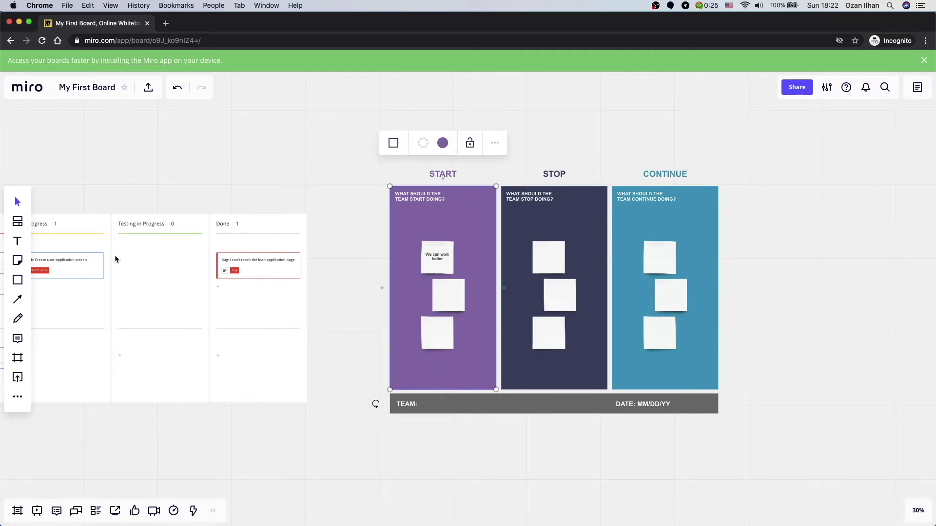
# - Add an orange sticky note to the top of the START, STOP and CONTINUE columns
pyautogui.click(18, 260)
pyautogui.click(57, 283)
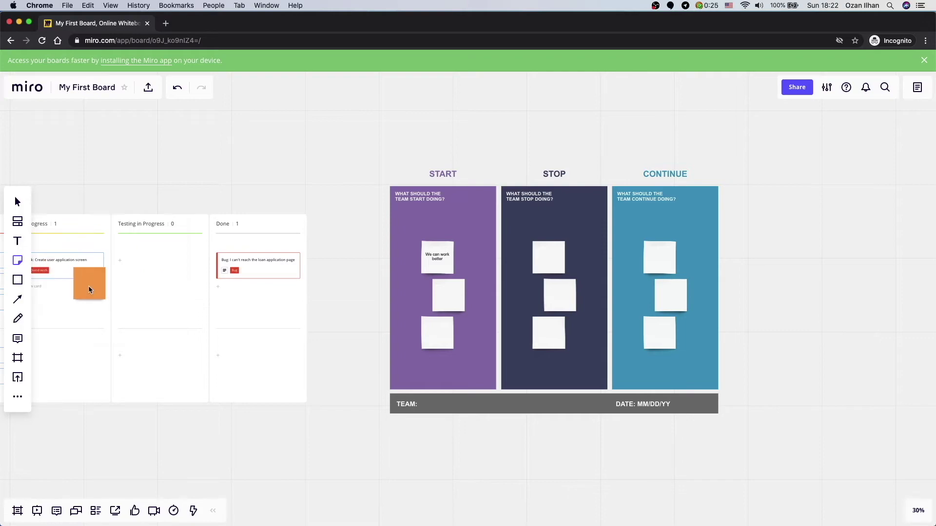
pyautogui.click(472, 218)
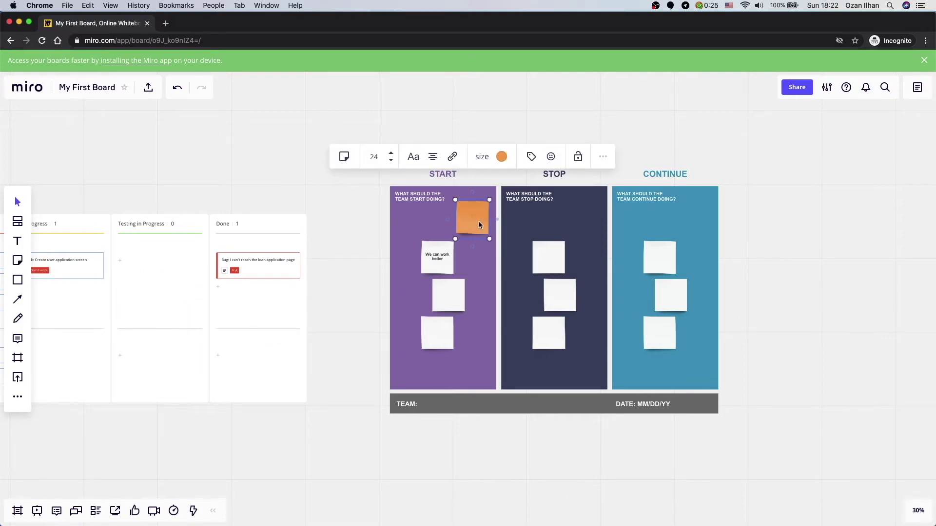
pyautogui.click(583, 217)
pyautogui.click(684, 215)
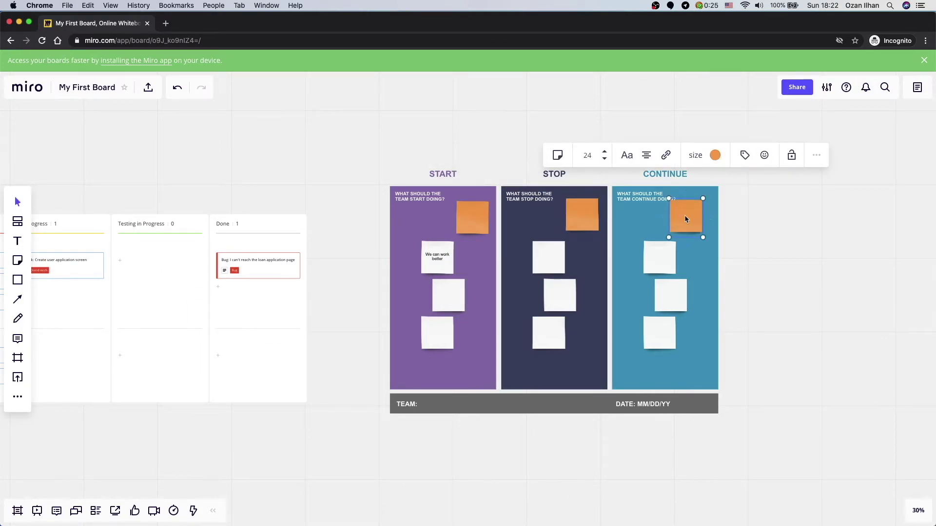
pyautogui.moveTo(684, 215); pyautogui.dragTo(692, 224)
pyautogui.click(764, 286)
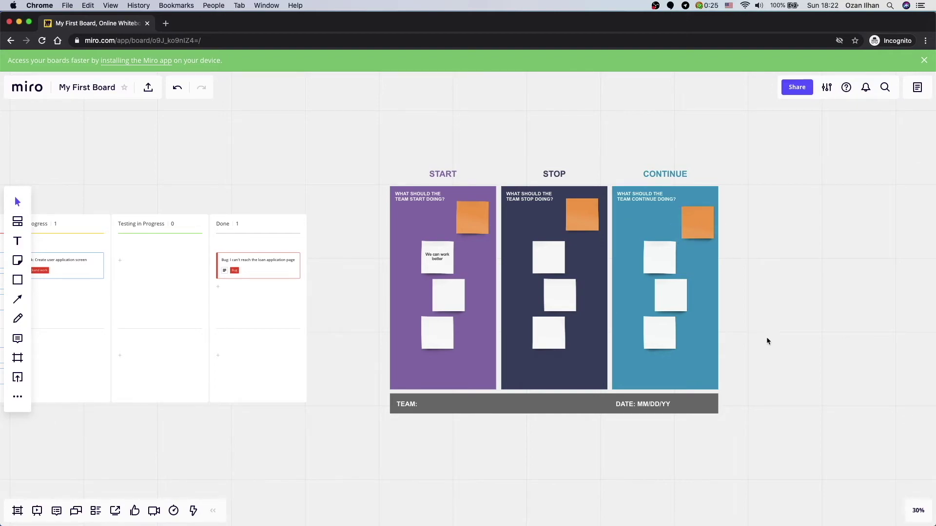
pyautogui.scroll(-5, 325, 441)
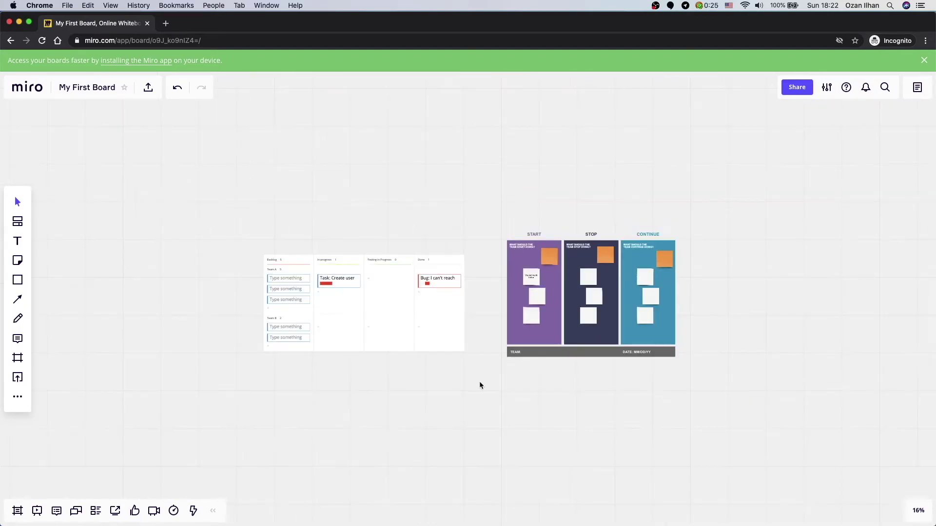
pyautogui.click(18, 221)
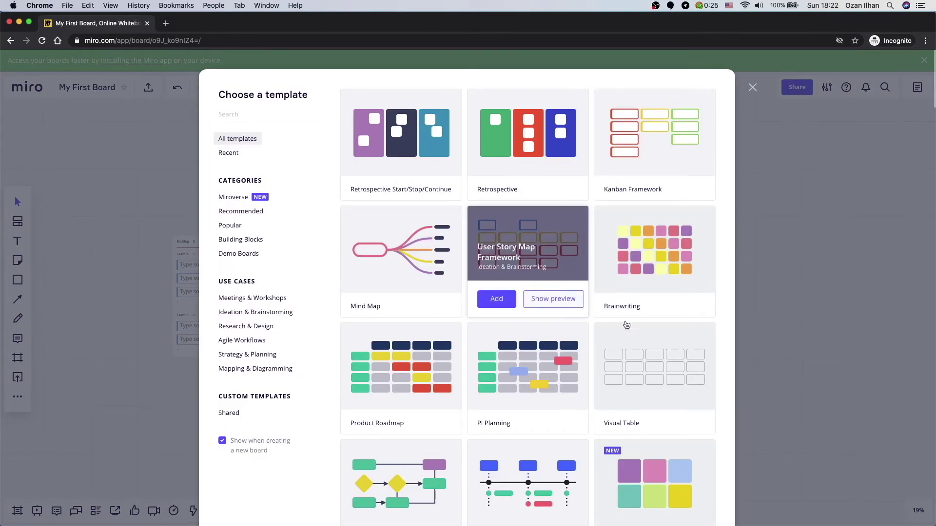
# - Place the Mind Map template, centred on a 'Problem' node, beside the retrospective
pyautogui.scroll(-15, 600, 333)
pyautogui.scroll(15, 600, 334)
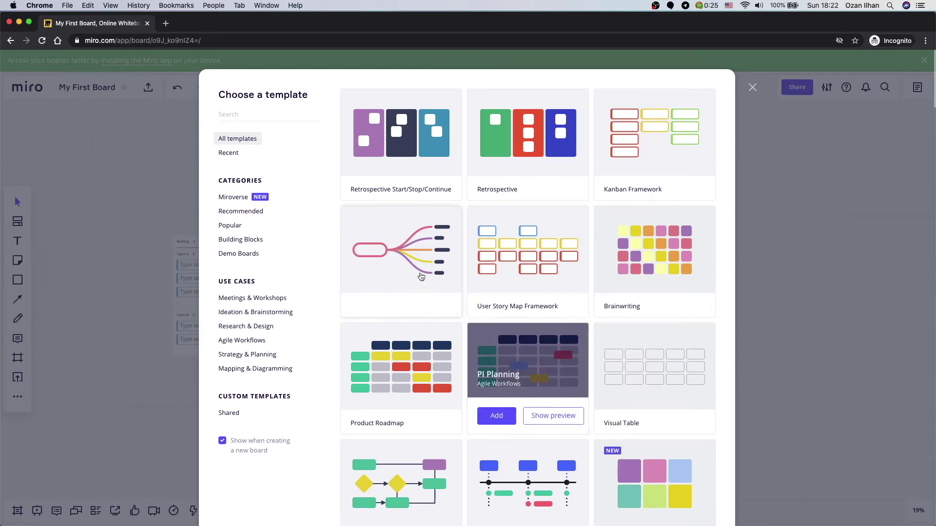
pyautogui.moveTo(401, 252)
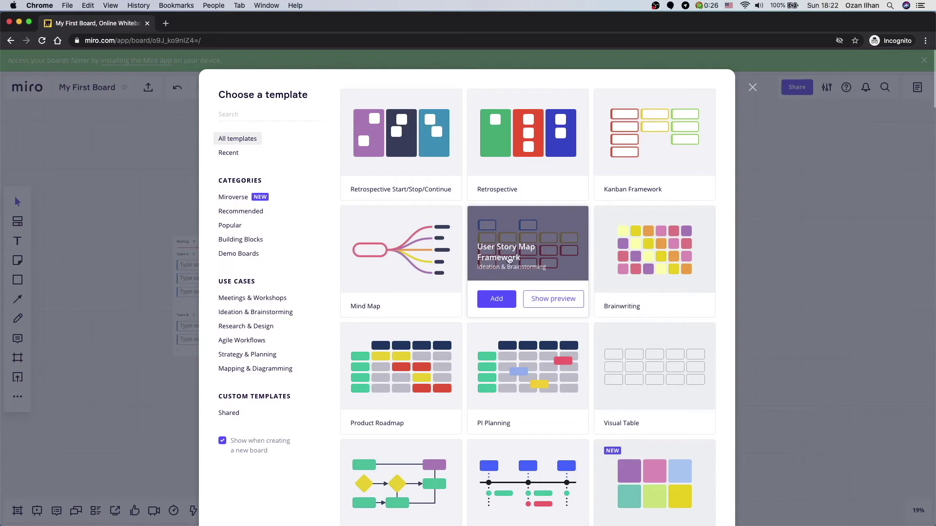
pyautogui.scroll(-1, 370, 293)
pyautogui.click(370, 284)
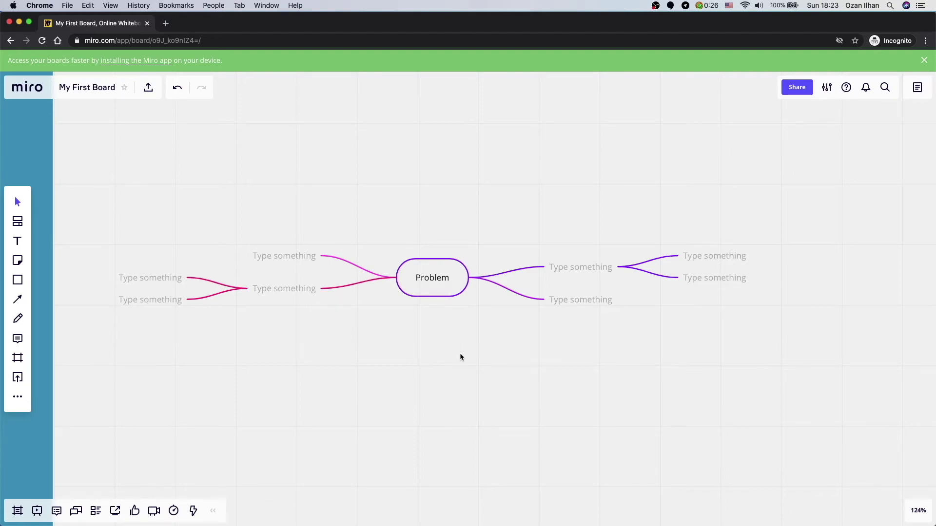
# - Rename the mind map's central Problem node to 'Banking Application'
pyautogui.click(438, 281)
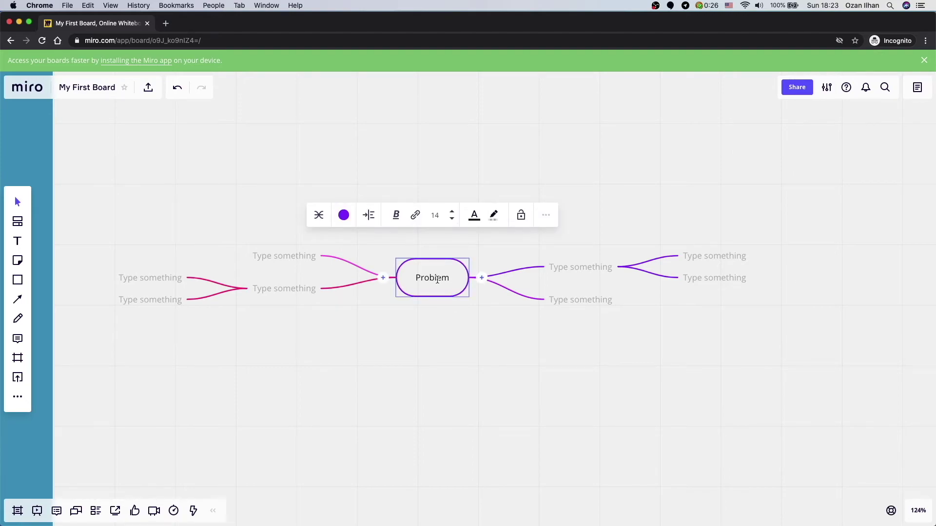
pyautogui.click(437, 279)
pyautogui.write('Banki')
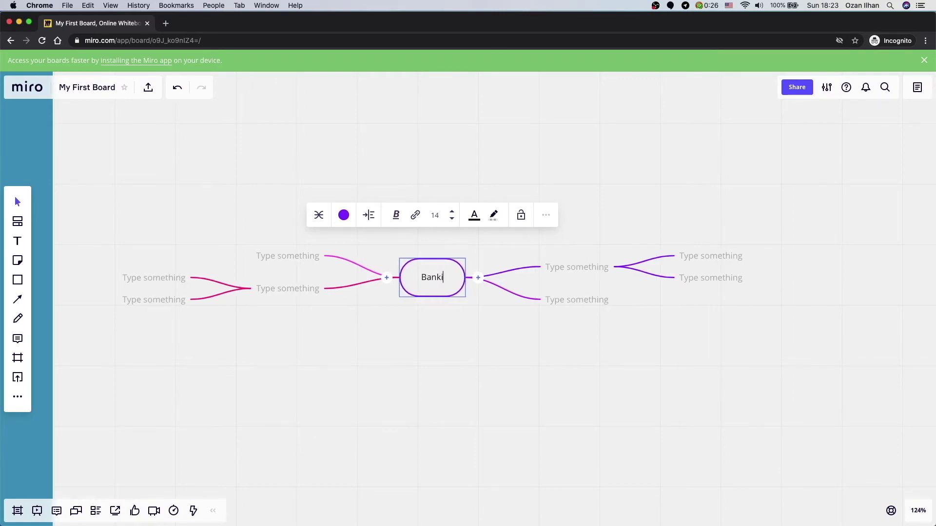
pyautogui.write('ng Application')
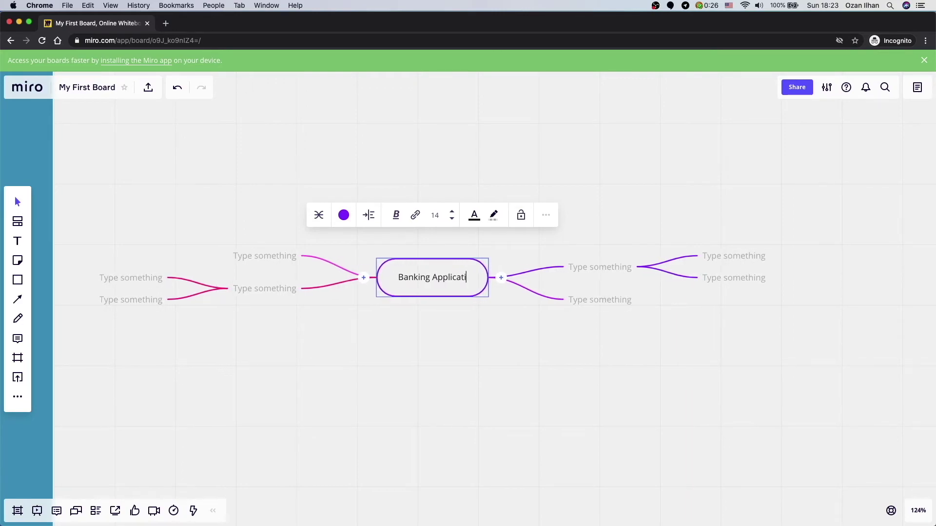
pyautogui.click(513, 345)
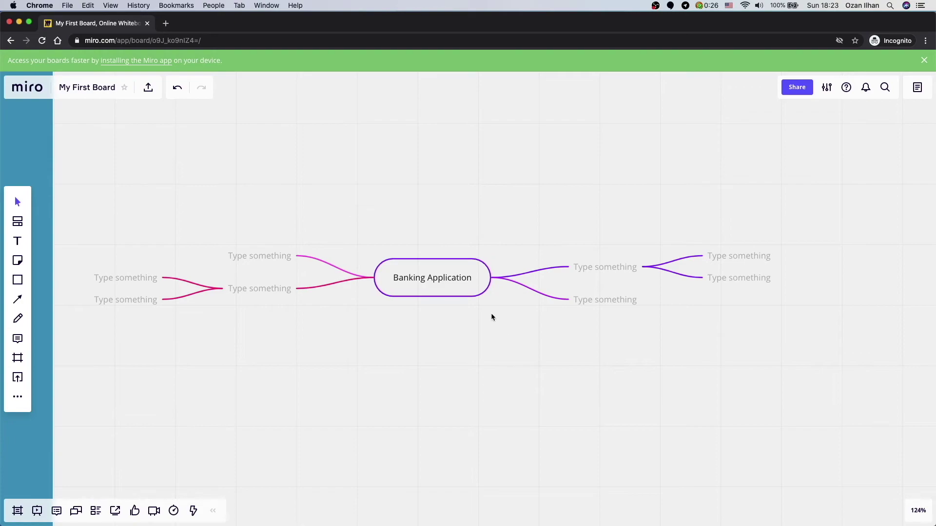
# - Label the two right-side branches 'Apply for credits' and 'Open Account'
pyautogui.doubleClick(604, 270)
pyautogui.write('A')
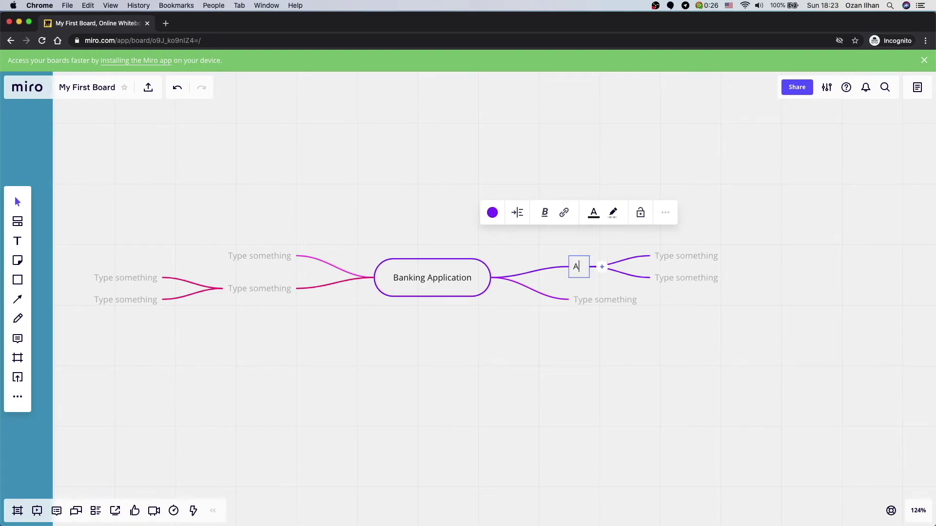
pyautogui.write('pply for credits')
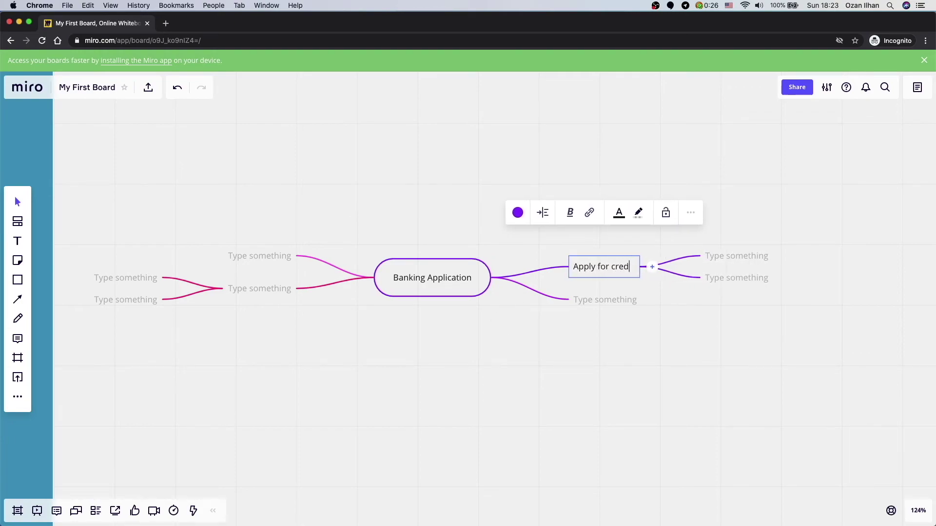
pyautogui.doubleClick(590, 298)
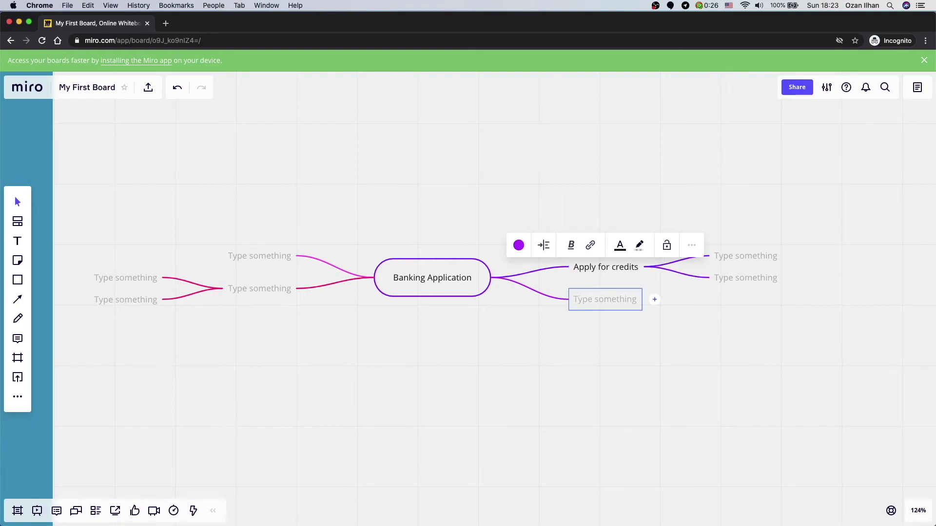
pyautogui.write('Open Account')
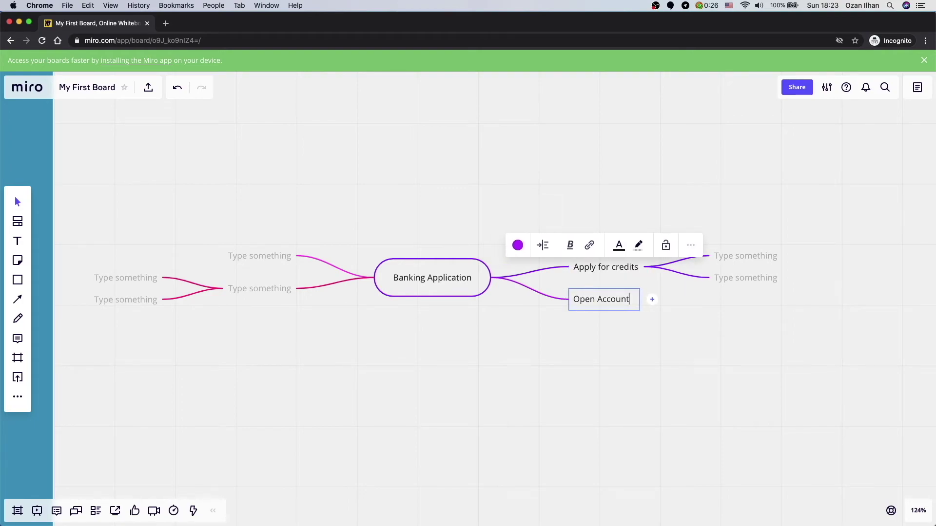
pyautogui.click(642, 345)
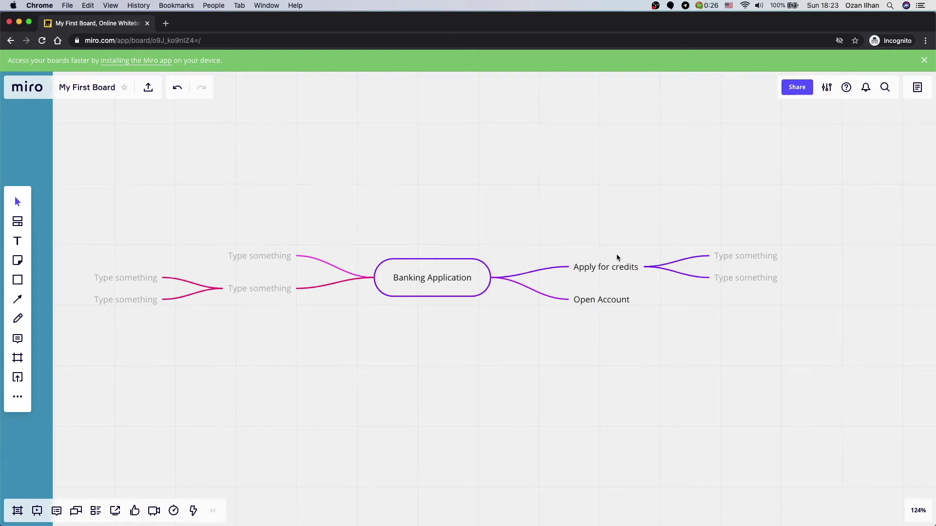
# - Label the children of Apply for credits 'New Credits' and 'Current credits'
pyautogui.doubleClick(745, 254)
pyautogui.write('New Credits')
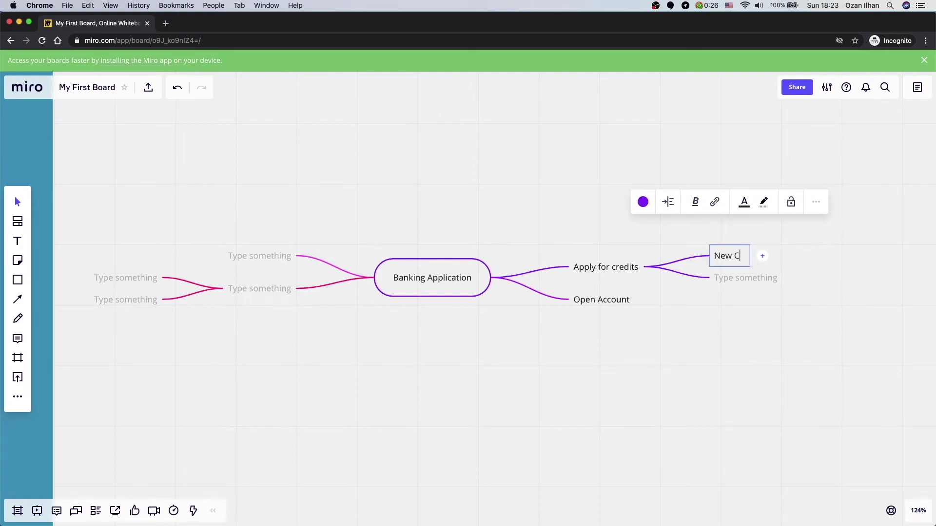
pyautogui.doubleClick(738, 281)
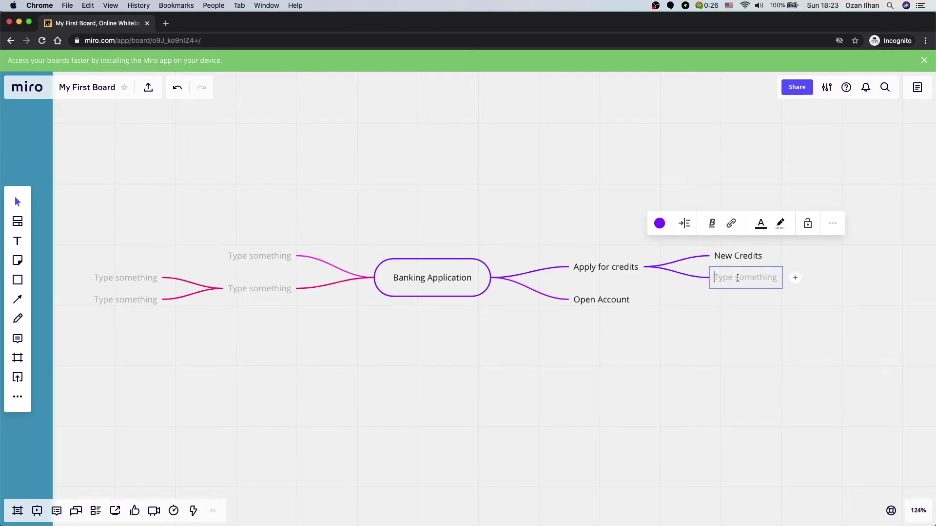
pyautogui.write('Current credits')
# - Add child node 'Application' under New Credits and 'Closure' under Current credits
pyautogui.click(738, 256)
pyautogui.press('Tab')
pyautogui.write('Application')
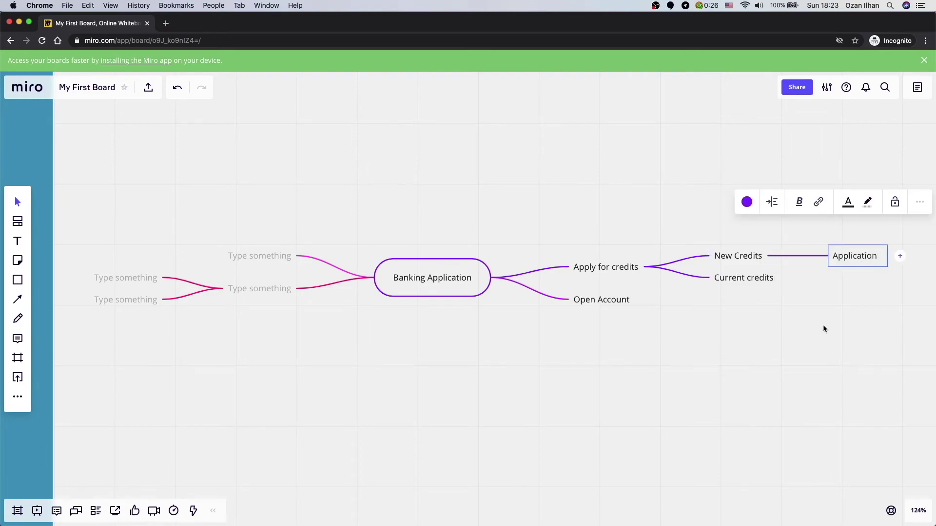
pyautogui.click(823, 324)
pyautogui.click(749, 276)
pyautogui.click(791, 278)
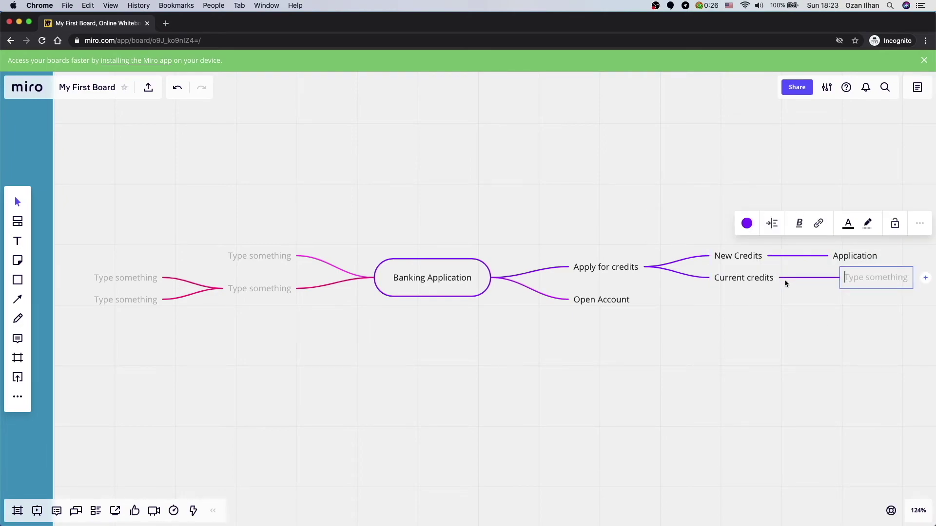
pyautogui.write('Closure')
pyautogui.click(548, 347)
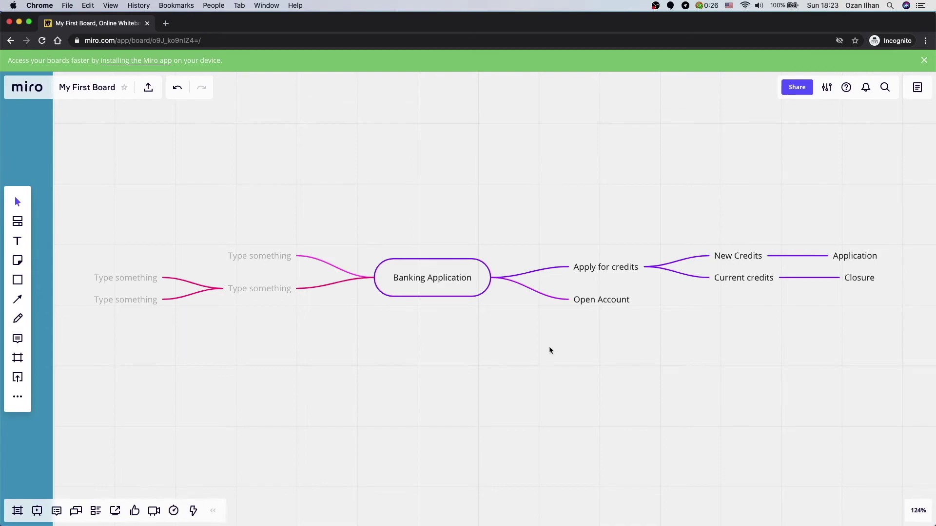
pyautogui.scroll(-5, 595, 341)
# - Zoom out to show the whole Kanban board and paste the kitten picture with Cmd+V
pyautogui.scroll(-5, 494, 352)
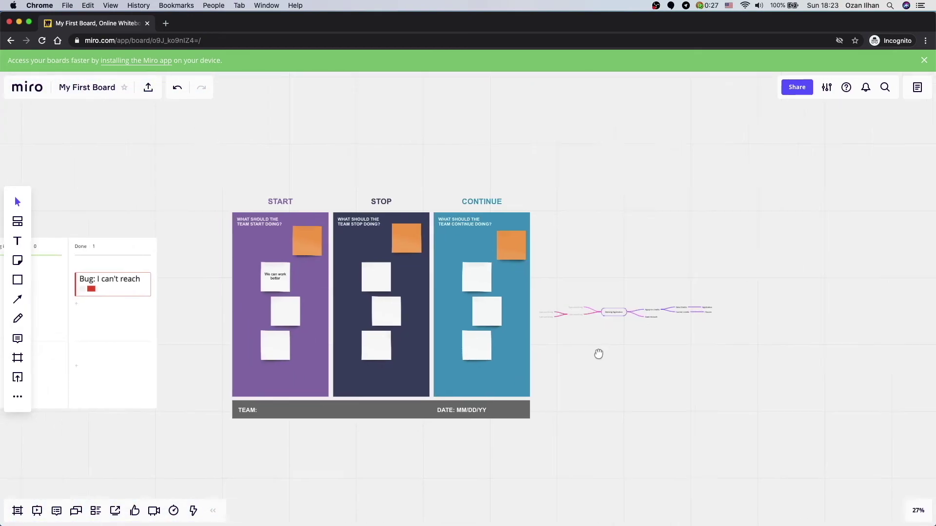
pyautogui.moveTo(599, 354); pyautogui.dragTo(682, 324)
pyautogui.scroll(-3, 682, 324)
pyautogui.moveTo(547, 412); pyautogui.dragTo(560, 437)
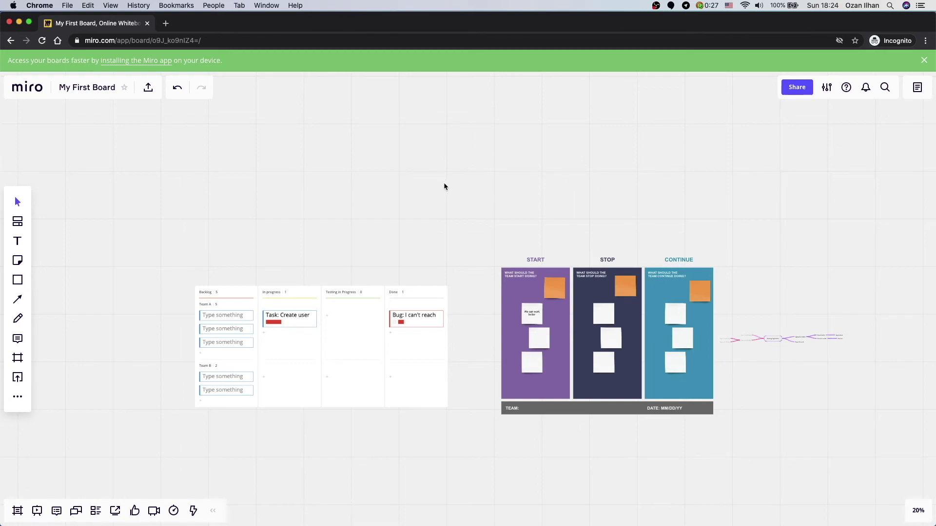
pyautogui.press('super+v')
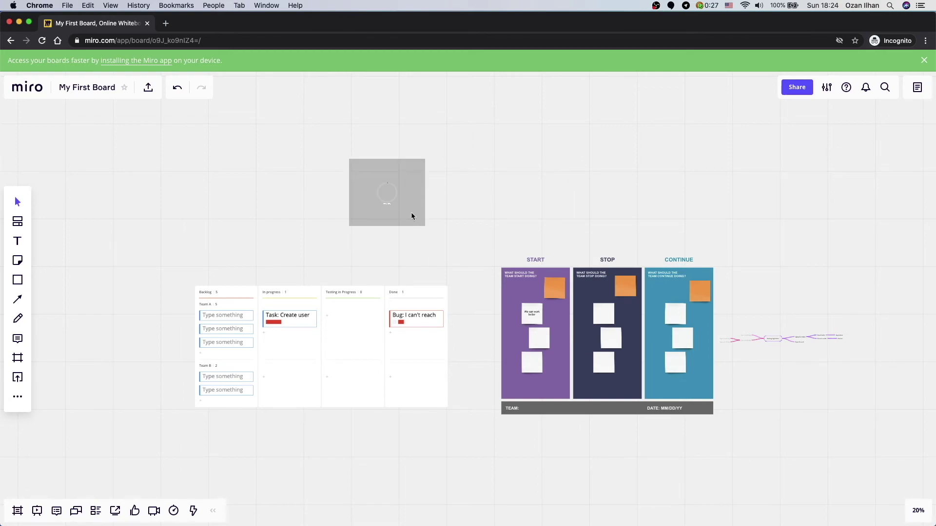
# - Move the kitten picture above the retrospective board and recentre the view
pyautogui.hscroll(-3, 410, 212)
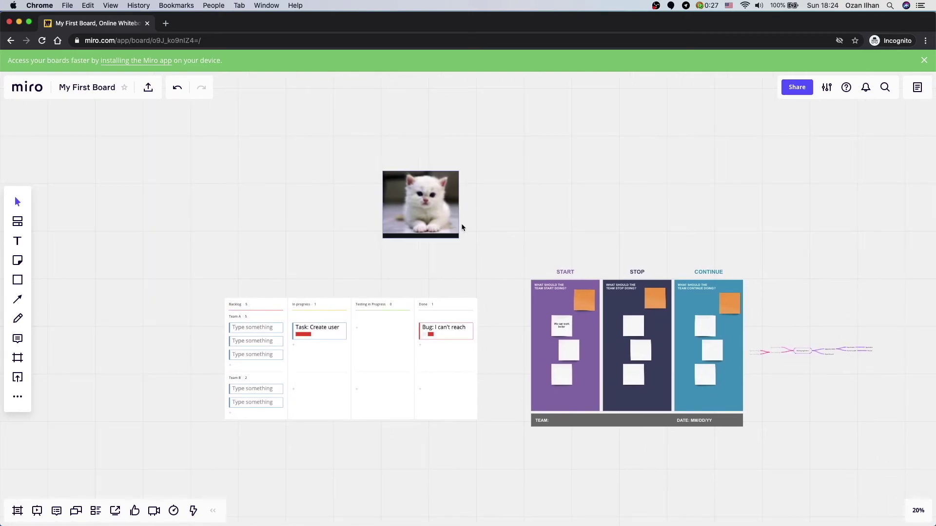
pyautogui.moveTo(461, 227); pyautogui.dragTo(528, 250)
pyautogui.scroll(-5, 507, 269)
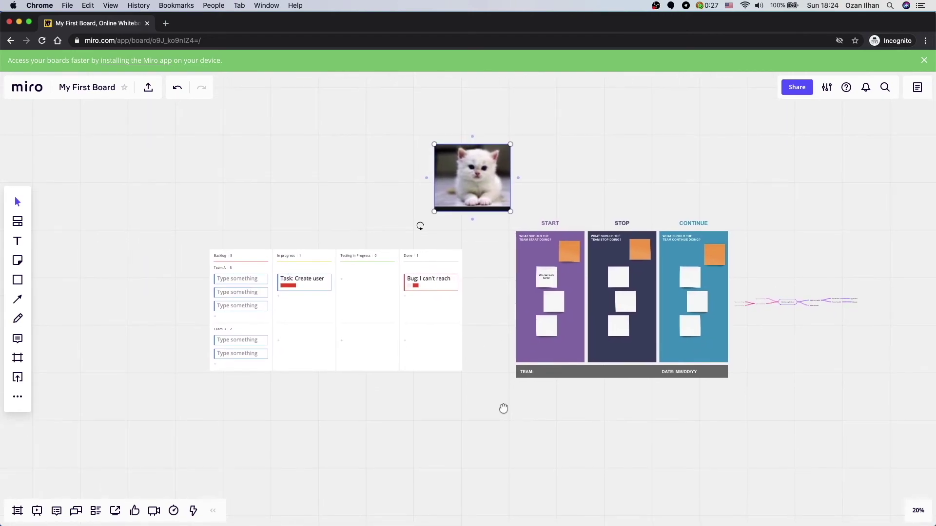
pyautogui.click(501, 405)
pyautogui.moveTo(539, 424); pyautogui.dragTo(529, 442)
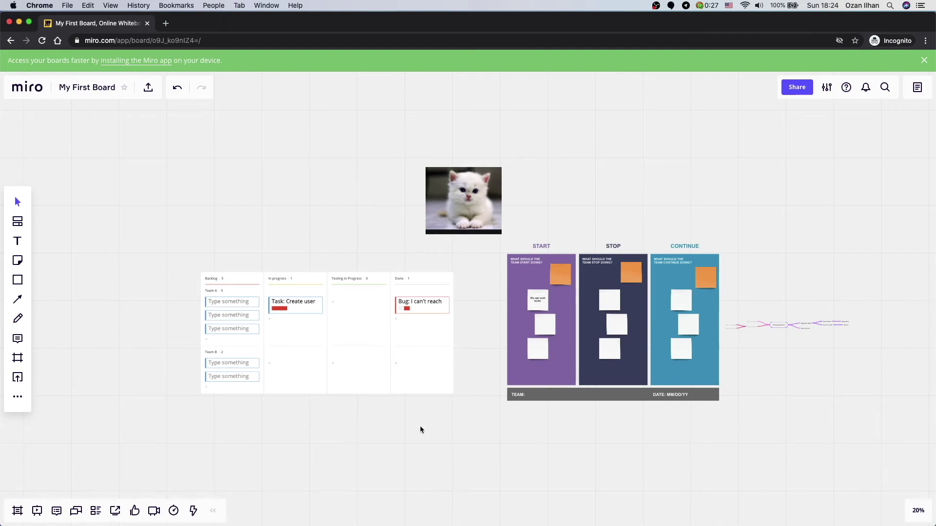
pyautogui.scroll(2, 505, 412)
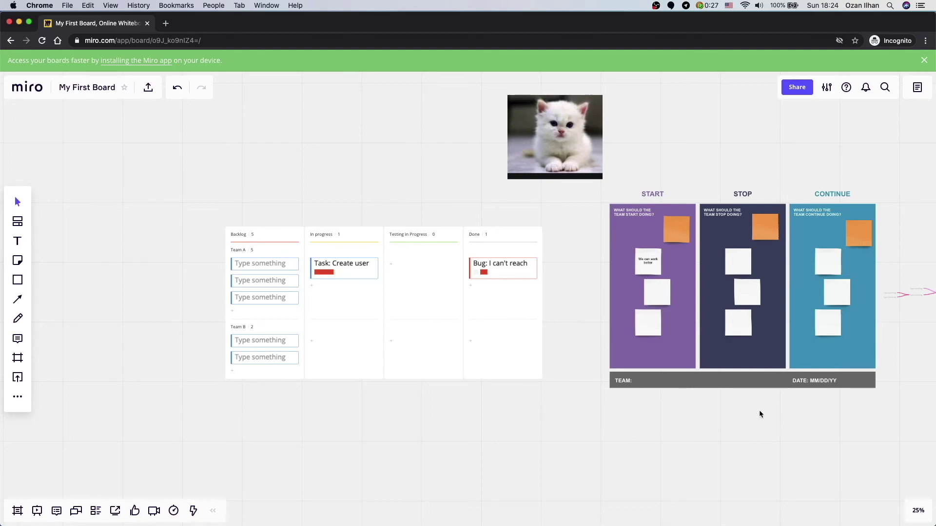
pyautogui.hscroll(3, 600, 456)
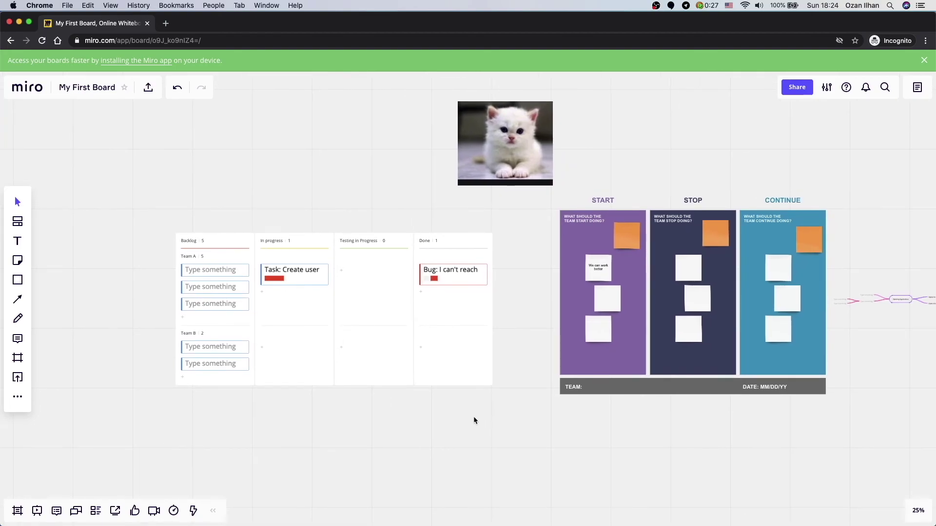
pyautogui.scroll(2, 378, 431)
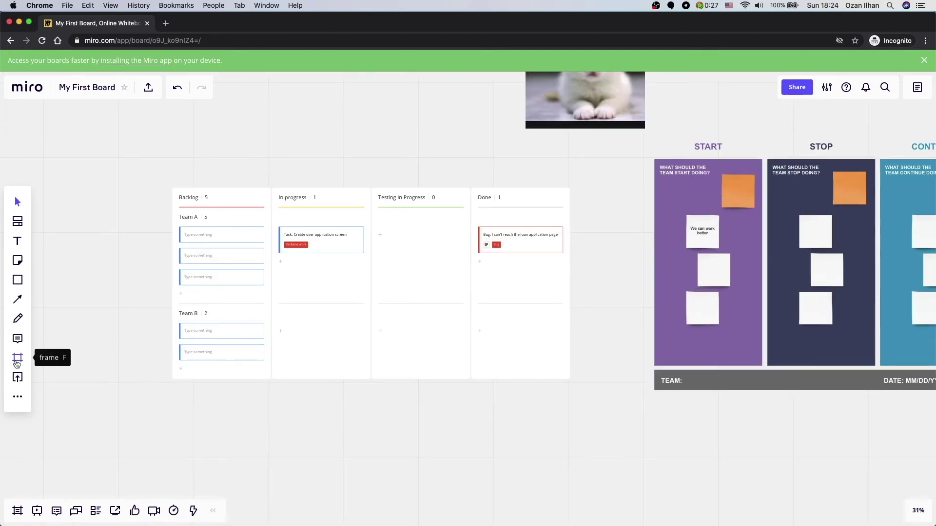
# - Fit a custom-size frame around the Kanban board and title it 'Project Kanban board'
pyautogui.click(17, 361)
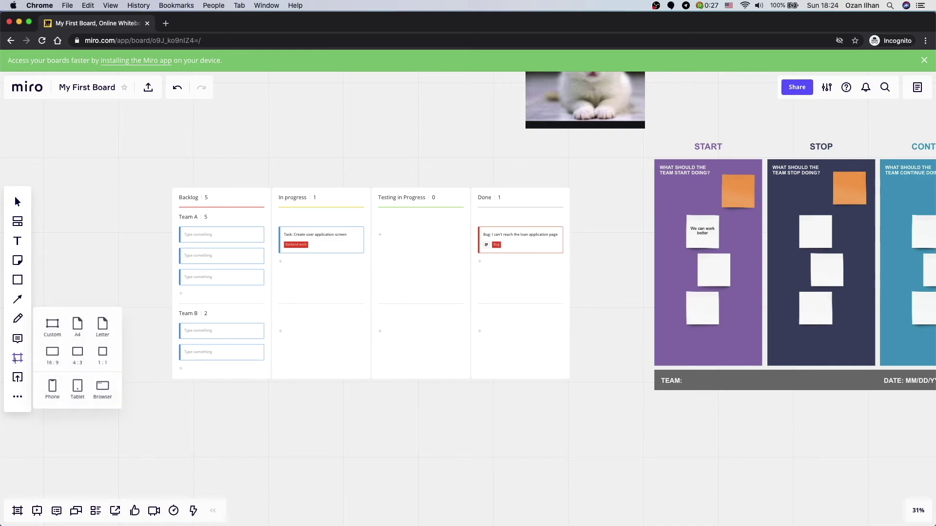
pyautogui.click(52, 330)
pyautogui.moveTo(323, 176); pyautogui.dragTo(250, 169)
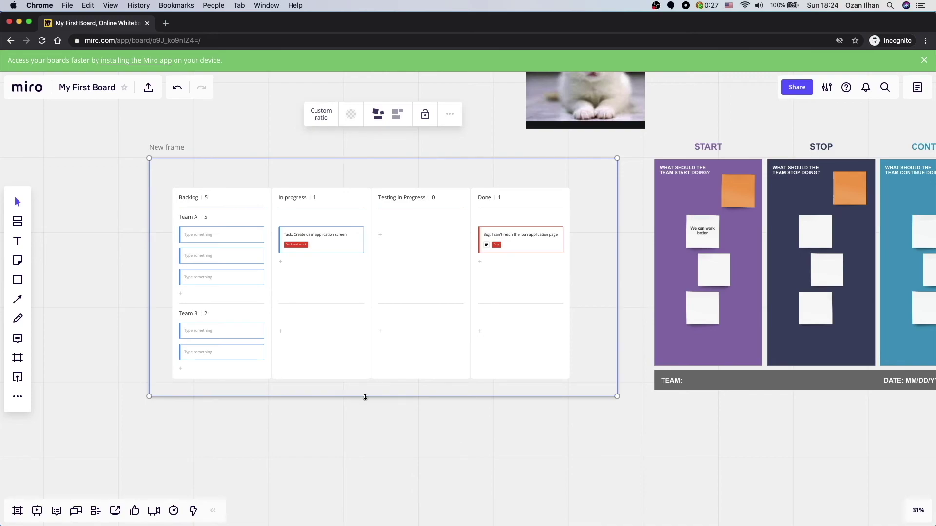
pyautogui.doubleClick(167, 148)
pyautogui.write('Project Kanban board')
pyautogui.click(75, 248)
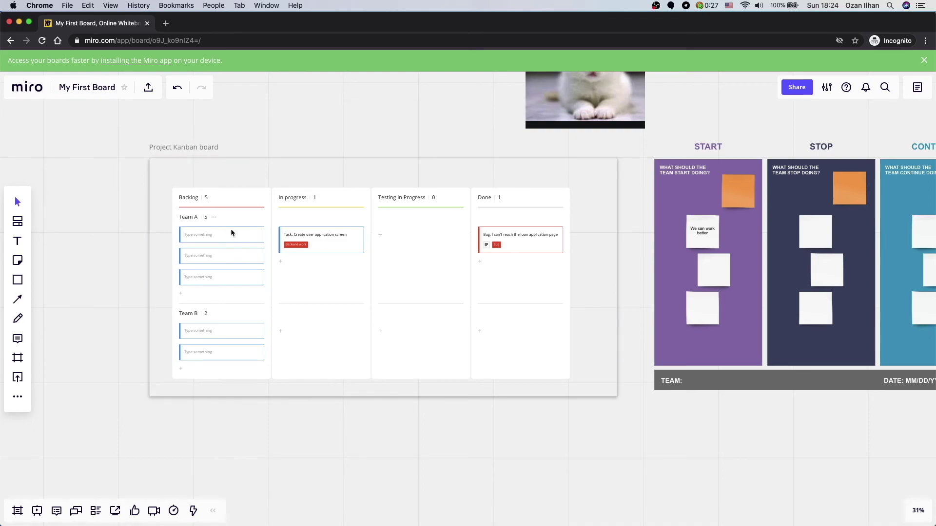
# - Export the board as a small-size PDF, open the downloaded file, then return to the board
pyautogui.click(149, 88)
pyautogui.click(187, 143)
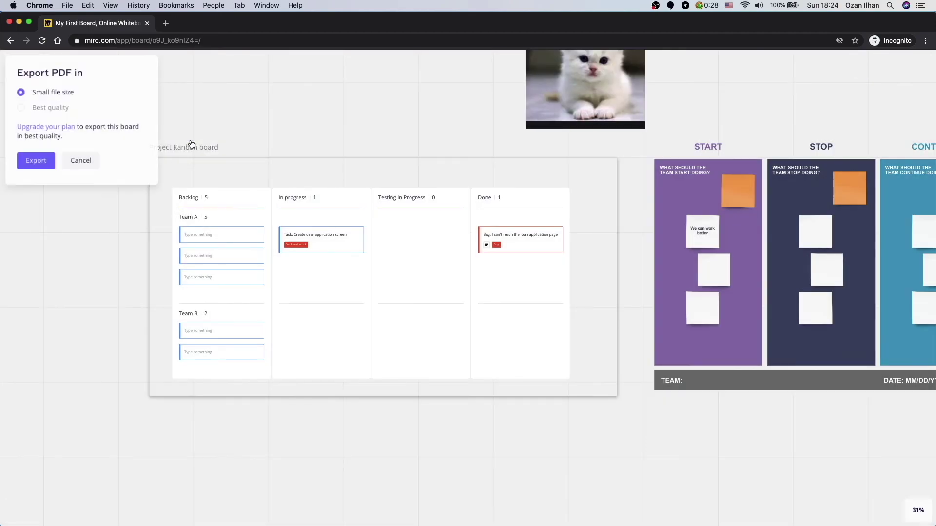
pyautogui.click(44, 164)
pyautogui.click(59, 518)
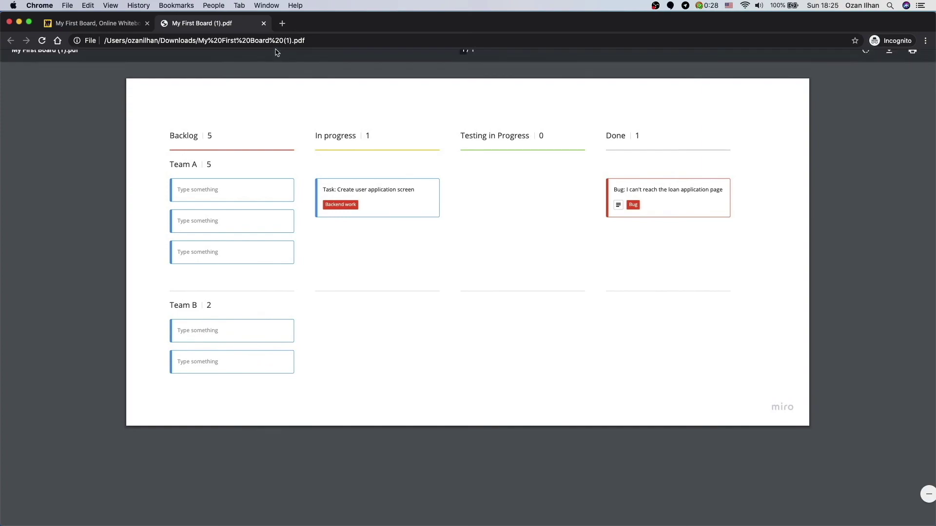
pyautogui.hotkey('ctrl', 'shift', 'Tab')
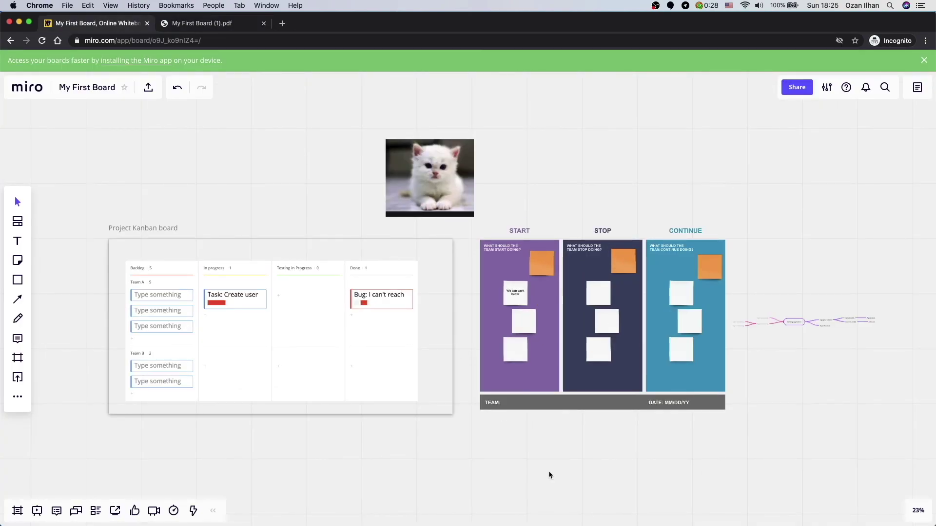